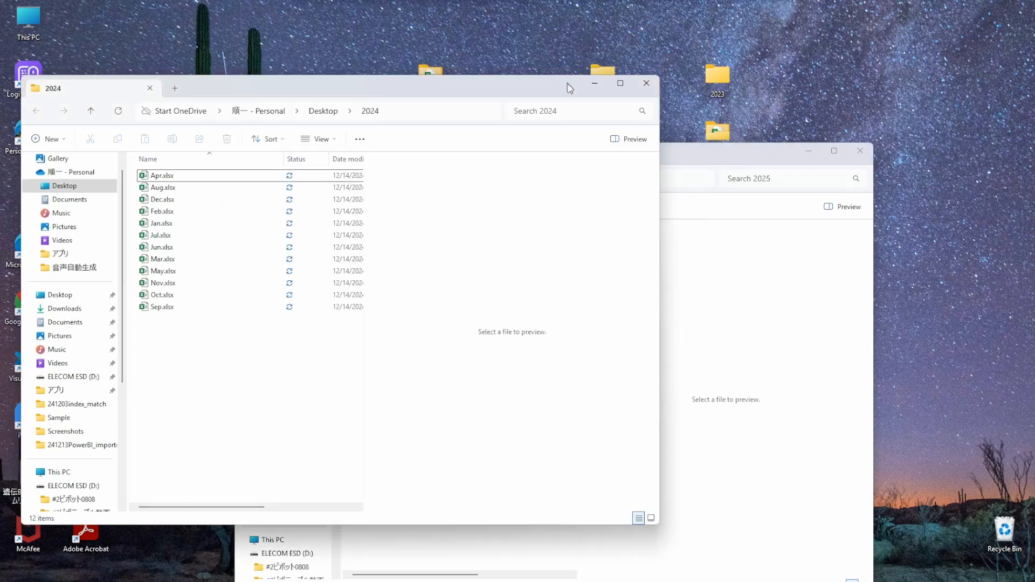
# - Look into the 3year folder on the desktop, and close both it and the 2024 folder window
pyautogui.doubleClick(600, 88)
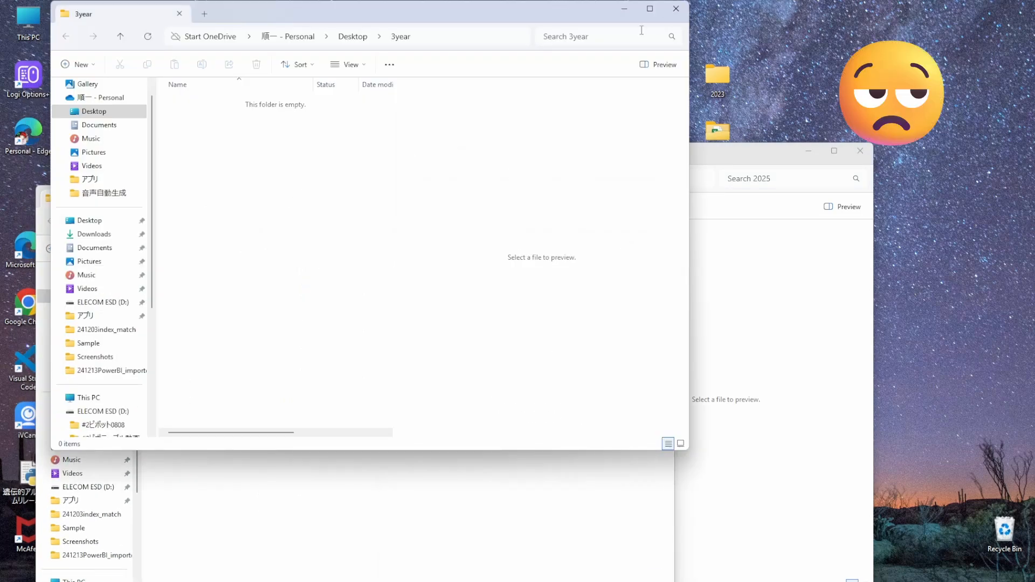
pyautogui.click(676, 8)
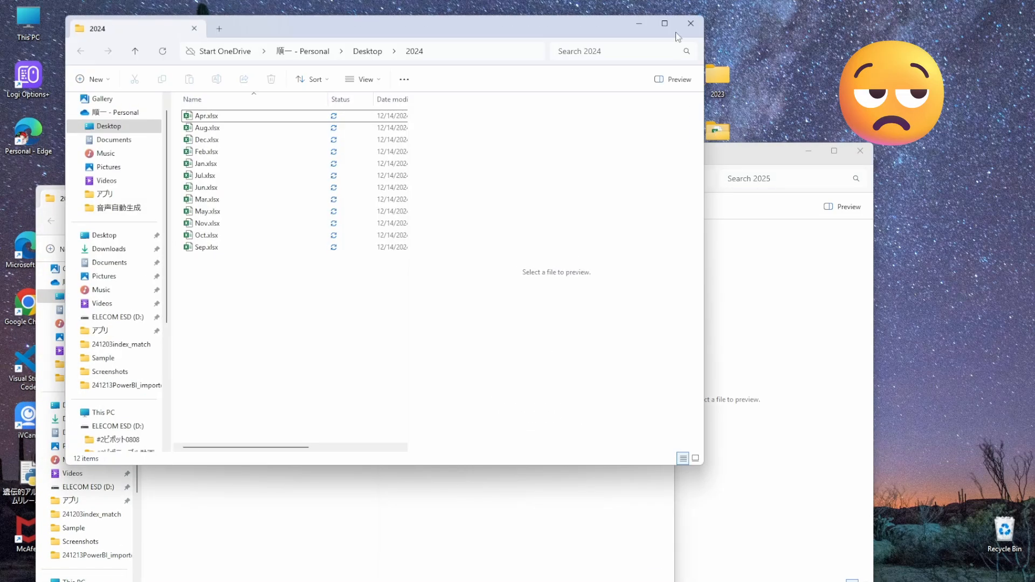
pyautogui.click(690, 23)
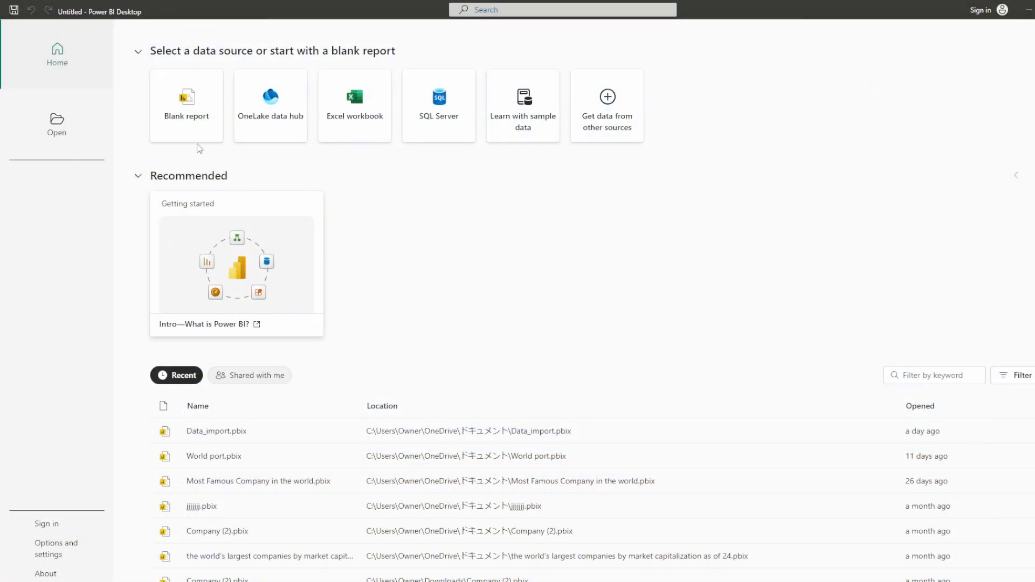
# - Create a blank report in Power BI Desktop and start getting data from an Excel workbook
pyautogui.click(196, 135)
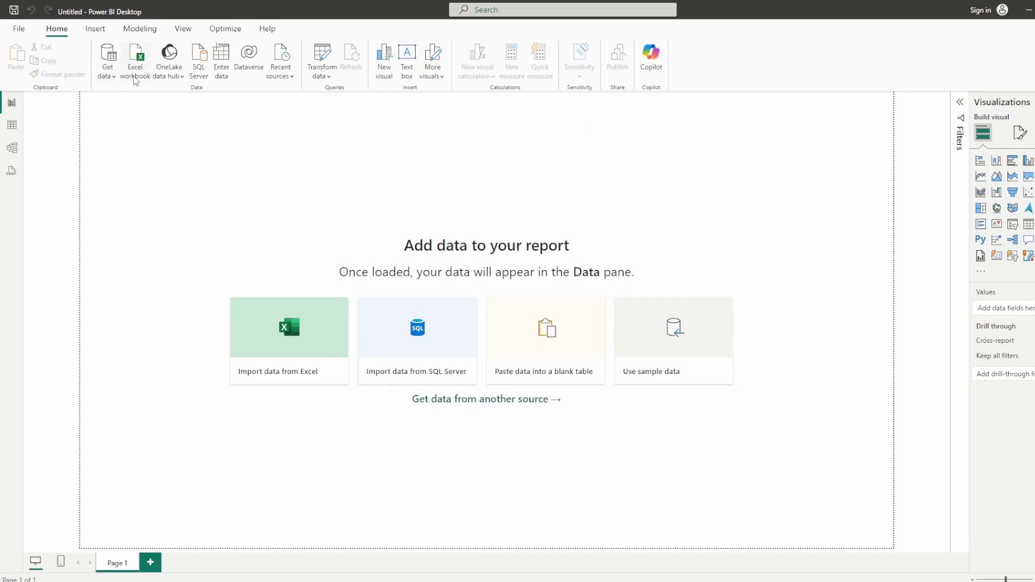
pyautogui.click(115, 78)
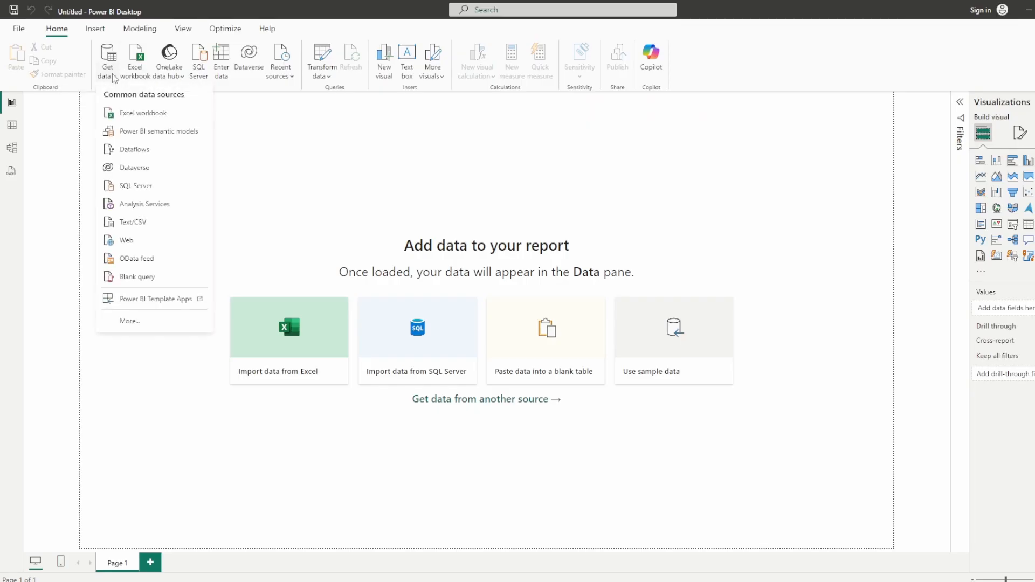
pyautogui.click(129, 113)
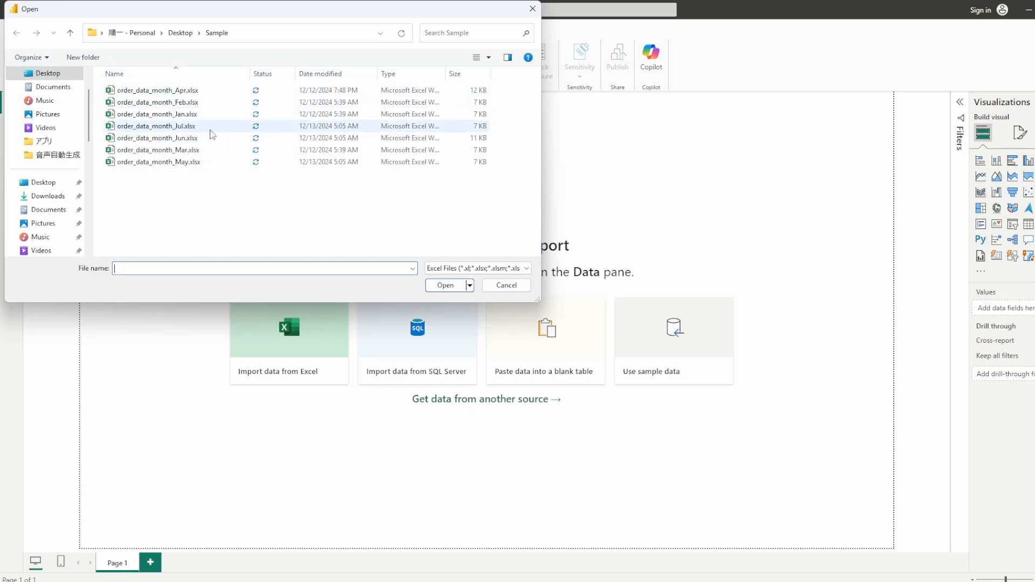
# - Sort the Sample folder's workbooks by date modified and open order_data_month_Jan.xlsx as the data source
pyautogui.click(323, 74)
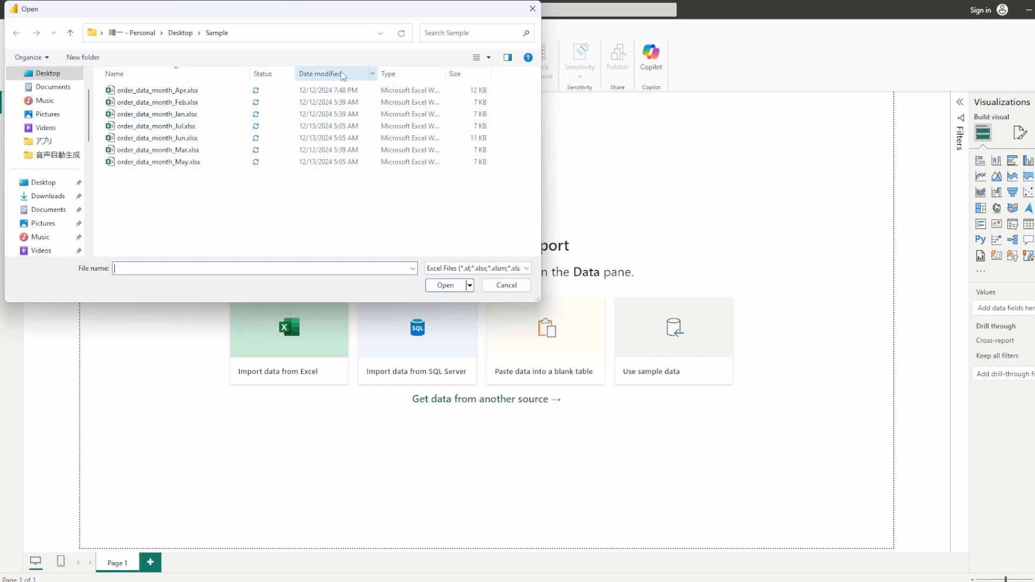
pyautogui.click(291, 75)
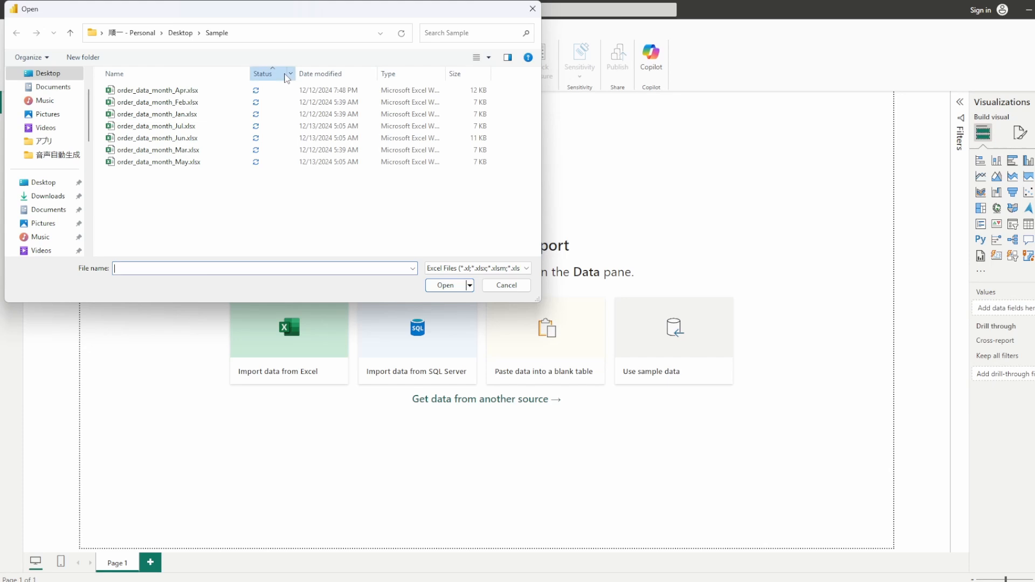
pyautogui.click(308, 74)
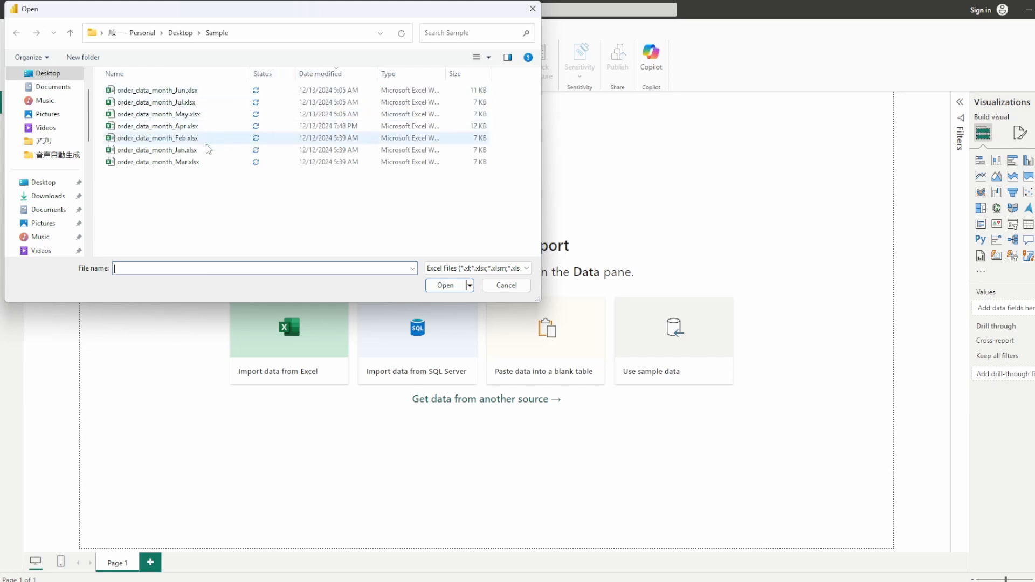
pyautogui.click(208, 151)
pyautogui.click(430, 287)
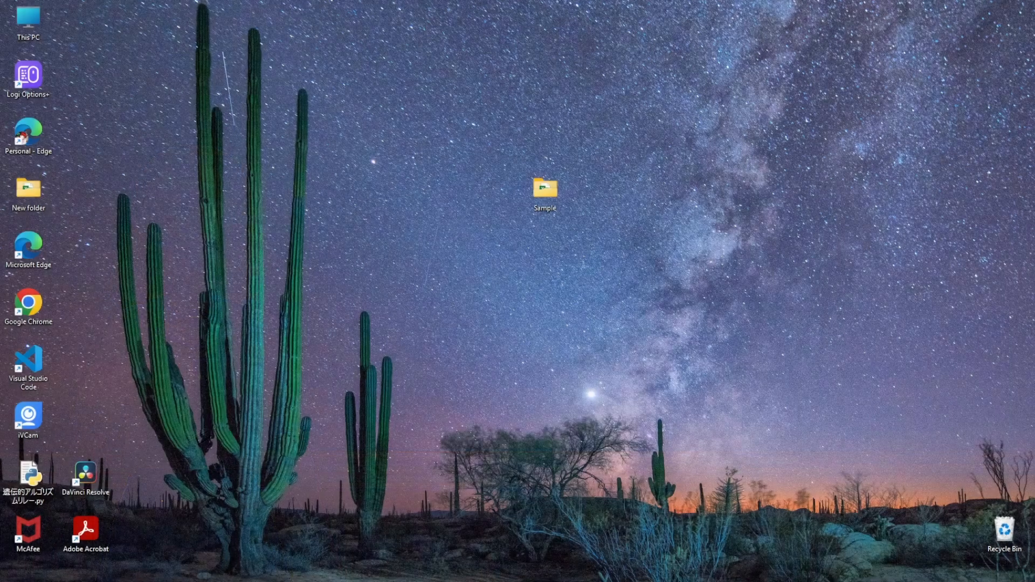
# - Open the desktop's Sample folder and open order_data_month_Jun.xlsx from it in a maximized Excel window
pyautogui.doubleClick(547, 194)
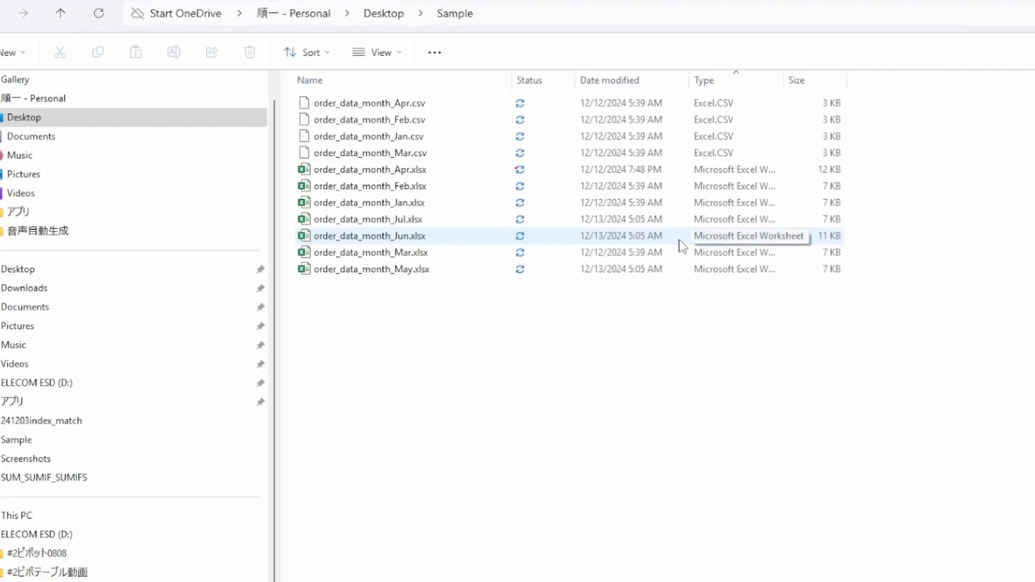
pyautogui.click(616, 238)
pyautogui.doubleClick(616, 237)
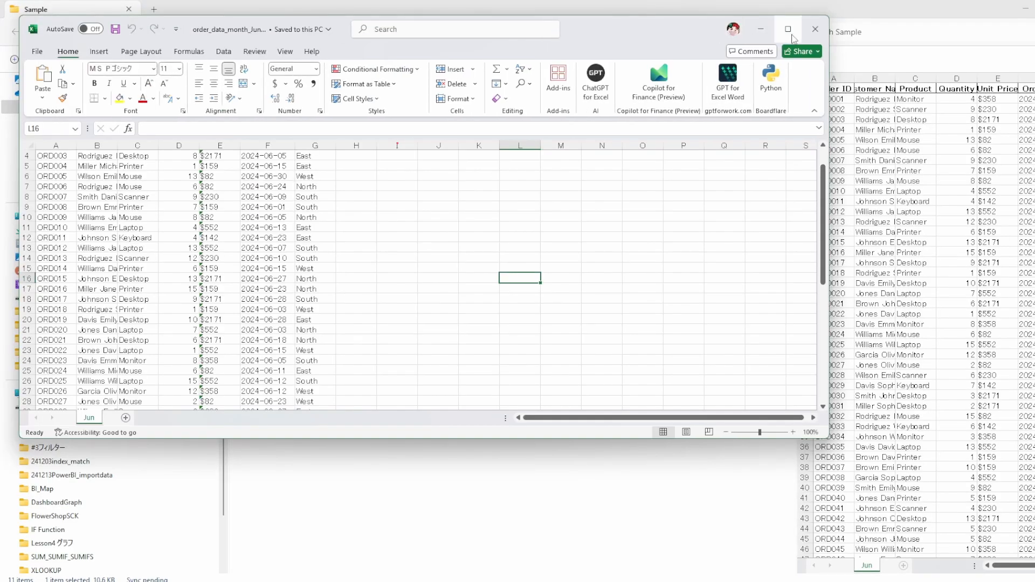
pyautogui.click(788, 29)
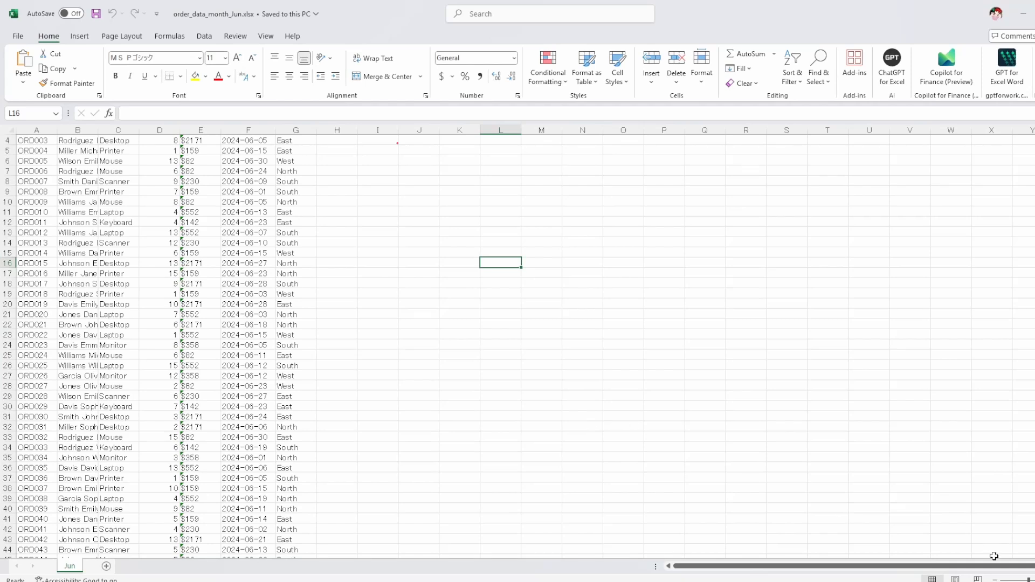
# - Auto-fit the widths of columns A to G on the Jun sheet
pyautogui.click(1034, 580)
pyautogui.click(1034, 580)
pyautogui.scroll(3, 1019, 546)
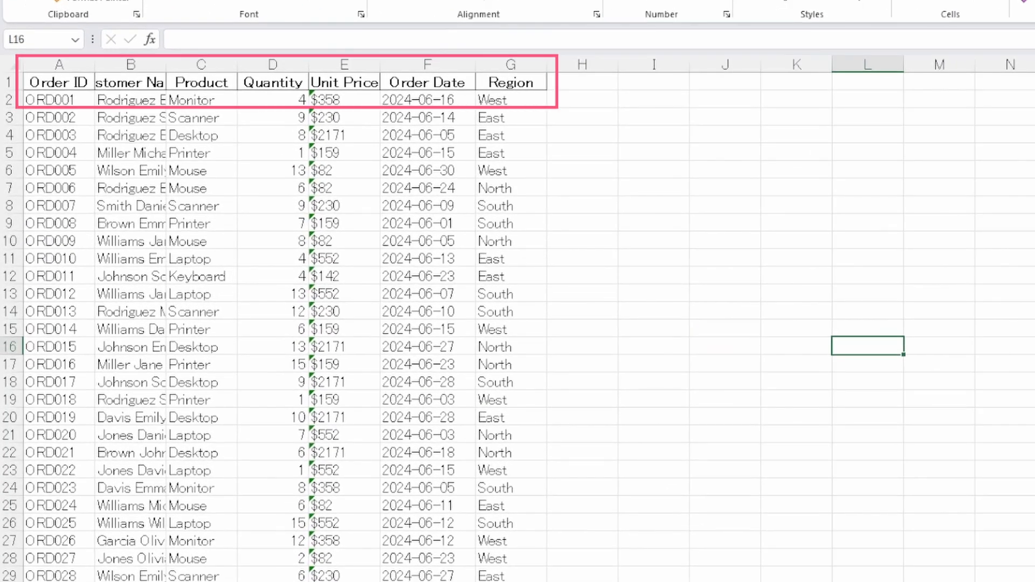
pyautogui.moveTo(59, 65)
pyautogui.mouseDown()
pyautogui.moveTo(472, 66)
pyautogui.moveTo(555, 54)
pyautogui.mouseUp()
pyautogui.doubleClick(547, 64)
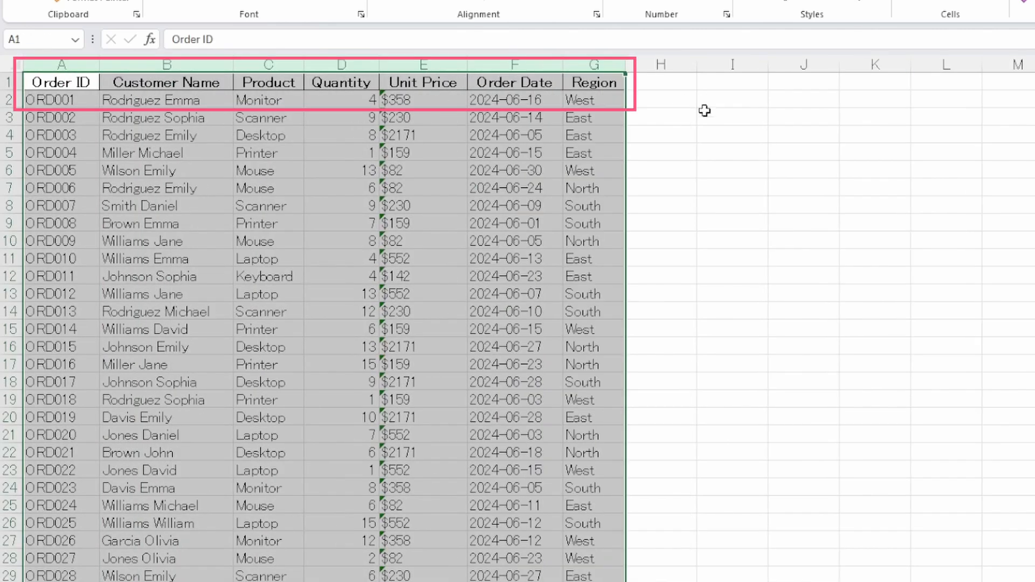
pyautogui.click(1032, 558)
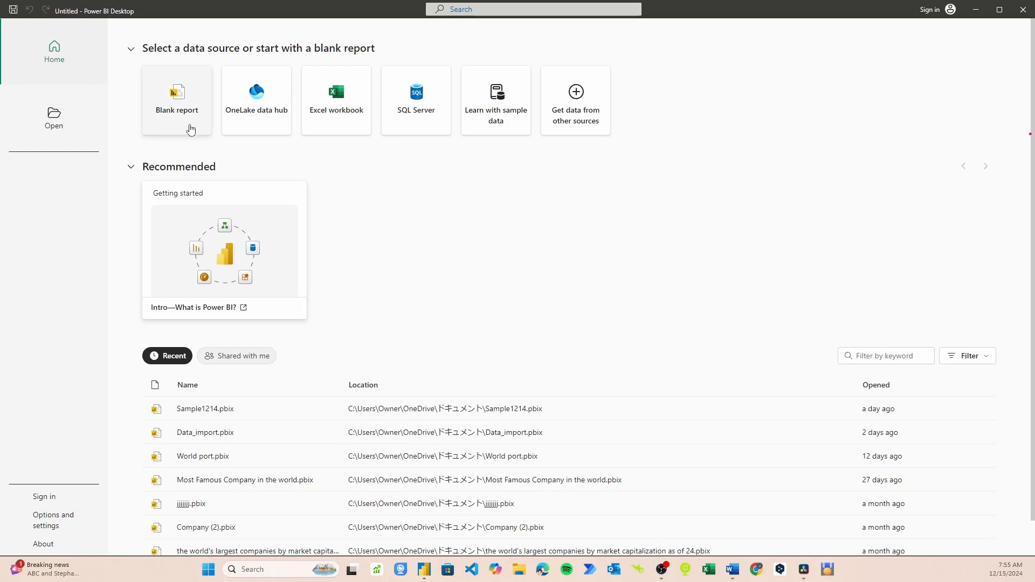
# - Create a blank report in Power BI Desktop with the Data pane expanded, and open order_data_month_Jan.xlsx as its Excel data source
pyautogui.click(180, 104)
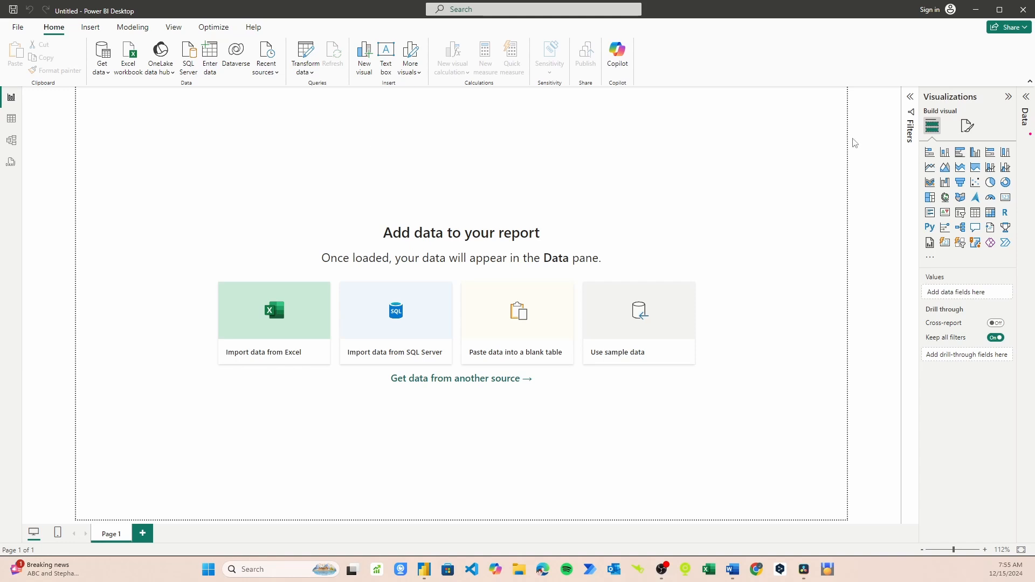
pyautogui.click(1025, 114)
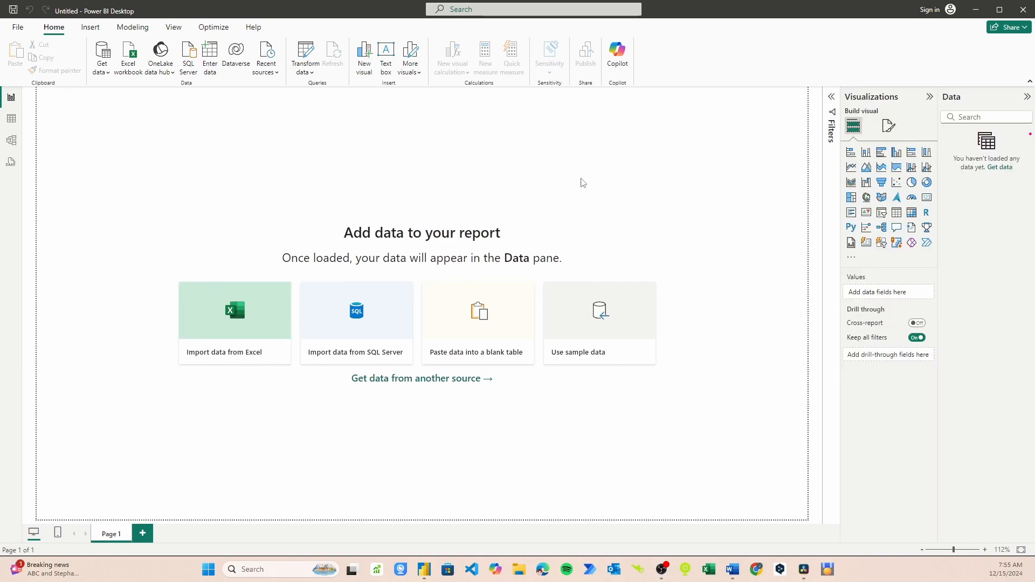
pyautogui.click(102, 69)
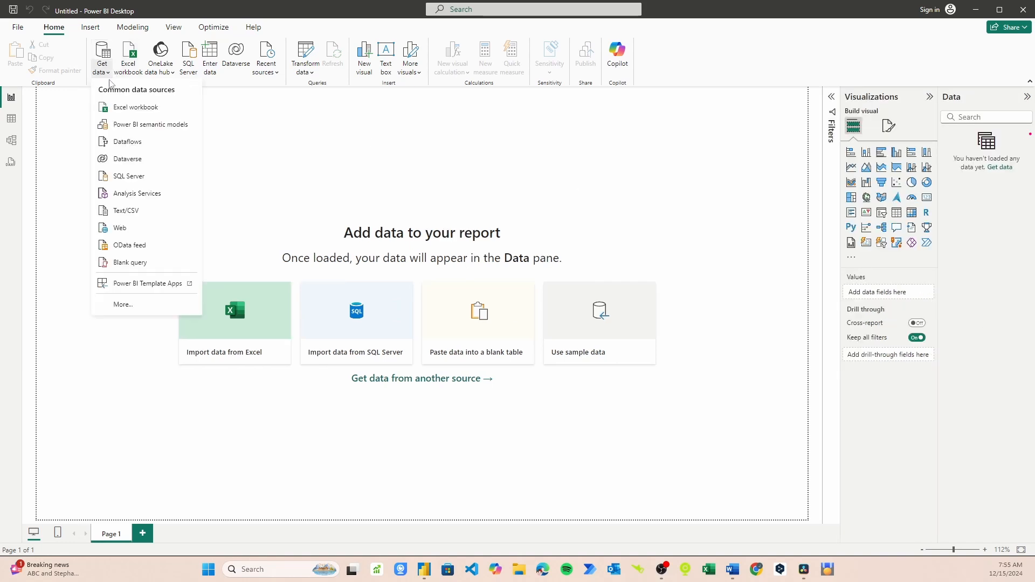
pyautogui.click(135, 107)
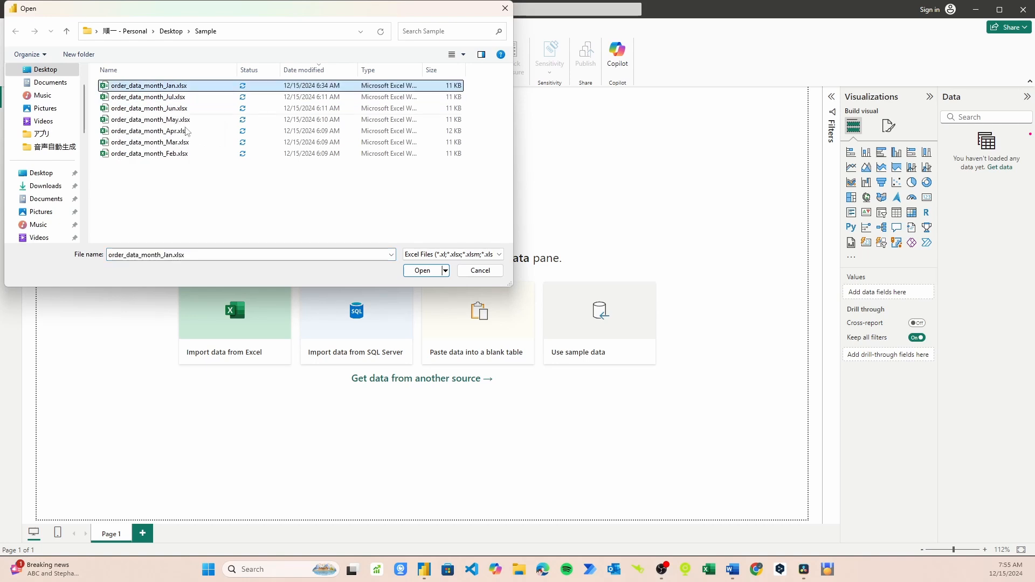
pyautogui.click(423, 270)
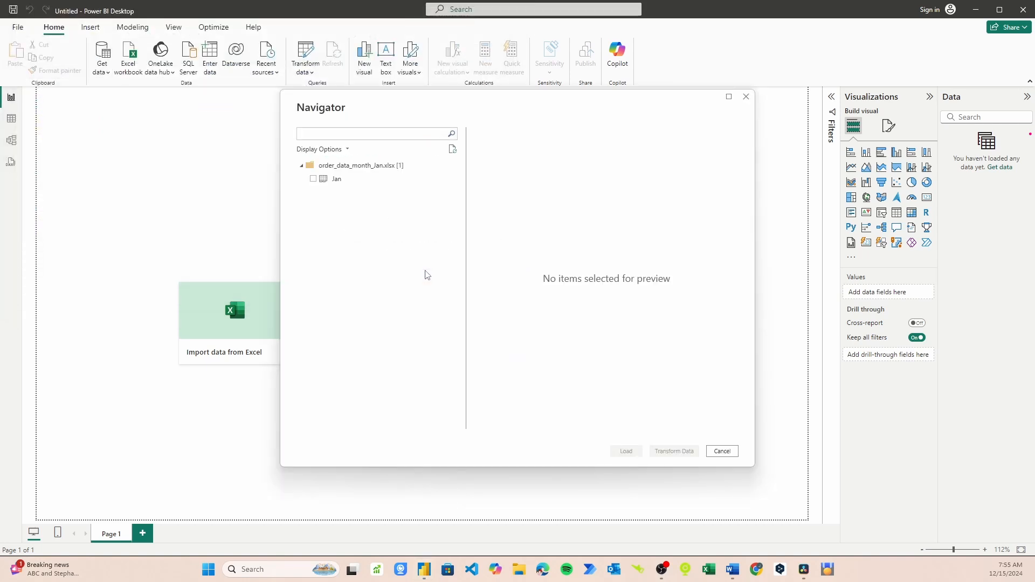
# - Select the Jan sheet for import, refresh its preview and load it into the report
pyautogui.click(316, 182)
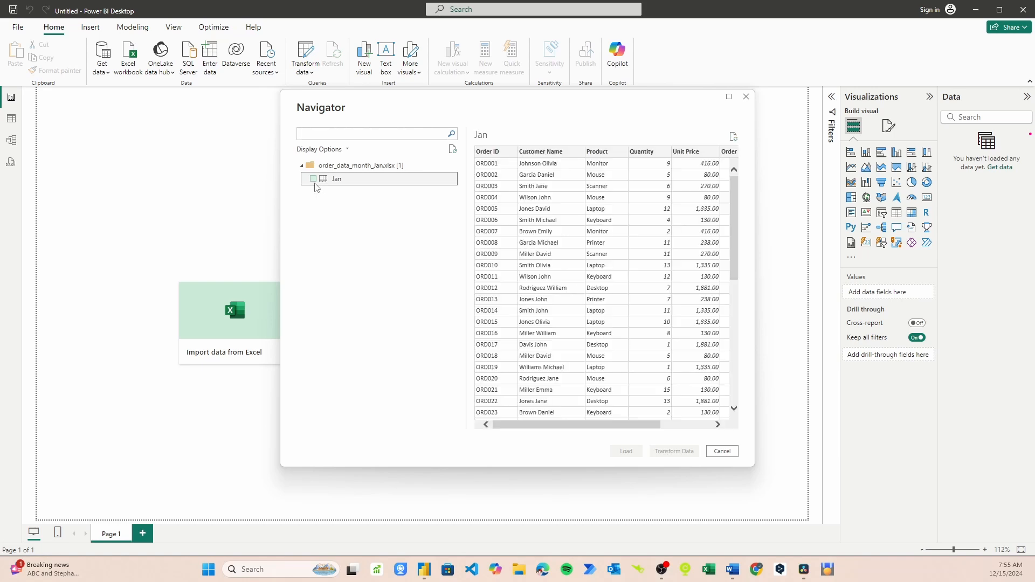
pyautogui.click(313, 179)
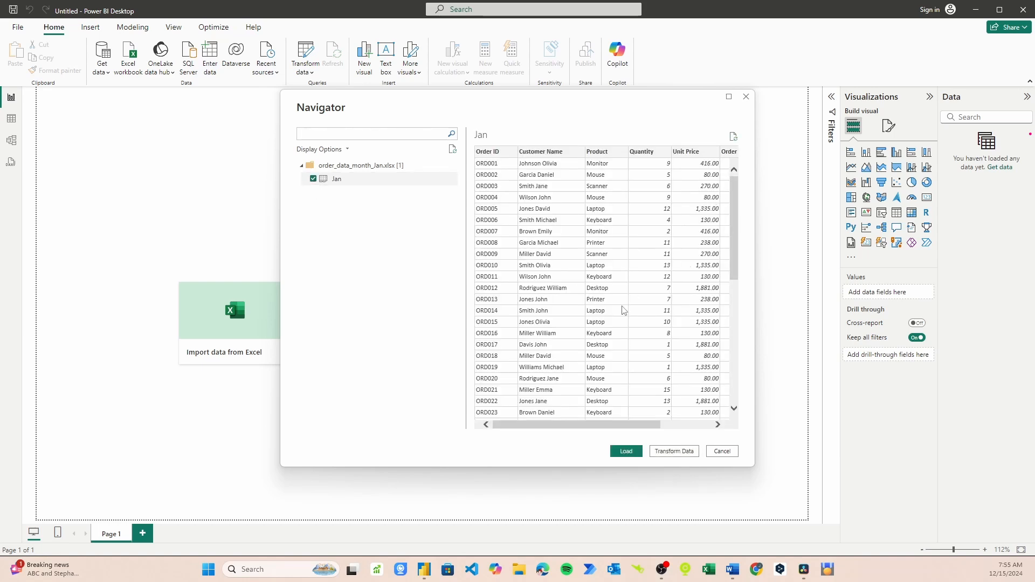
pyautogui.click(733, 138)
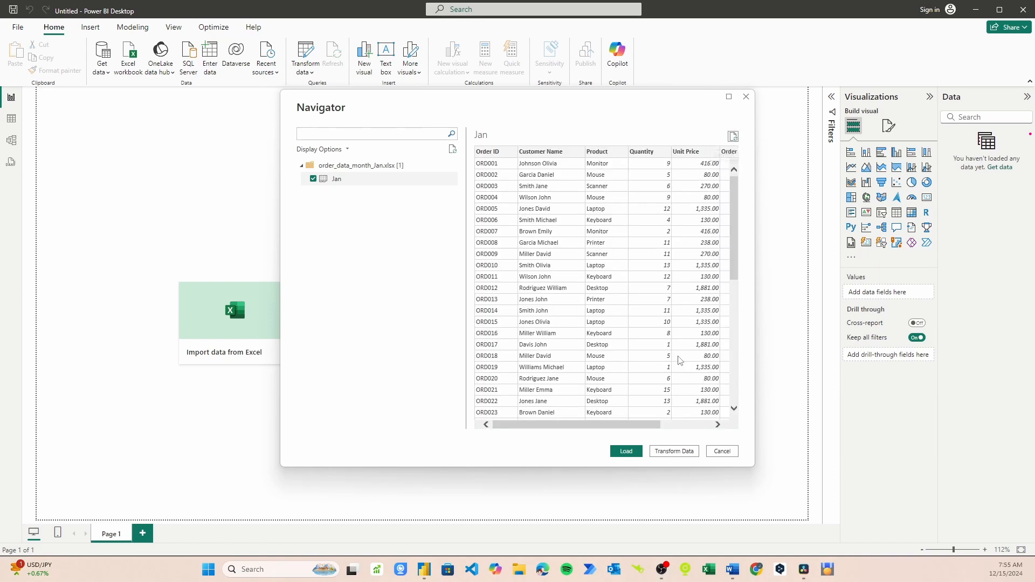
pyautogui.moveTo(642, 431)
pyautogui.mouseDown()
pyautogui.moveTo(712, 431)
pyautogui.moveTo(628, 430)
pyautogui.mouseUp()
pyautogui.click(628, 452)
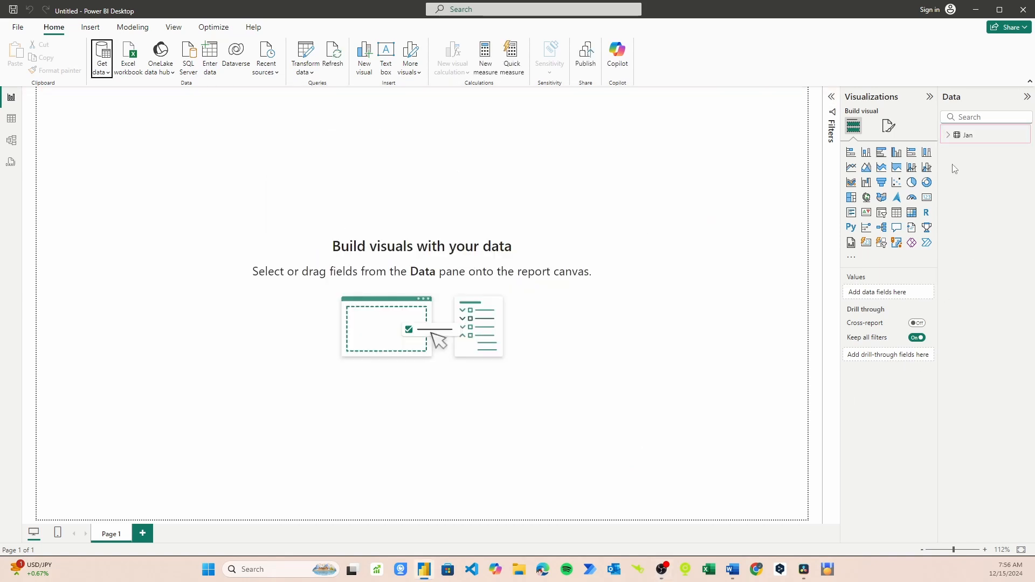
# - Examine the fields of the loaded Jan table and its rows in Table view
pyautogui.click(950, 137)
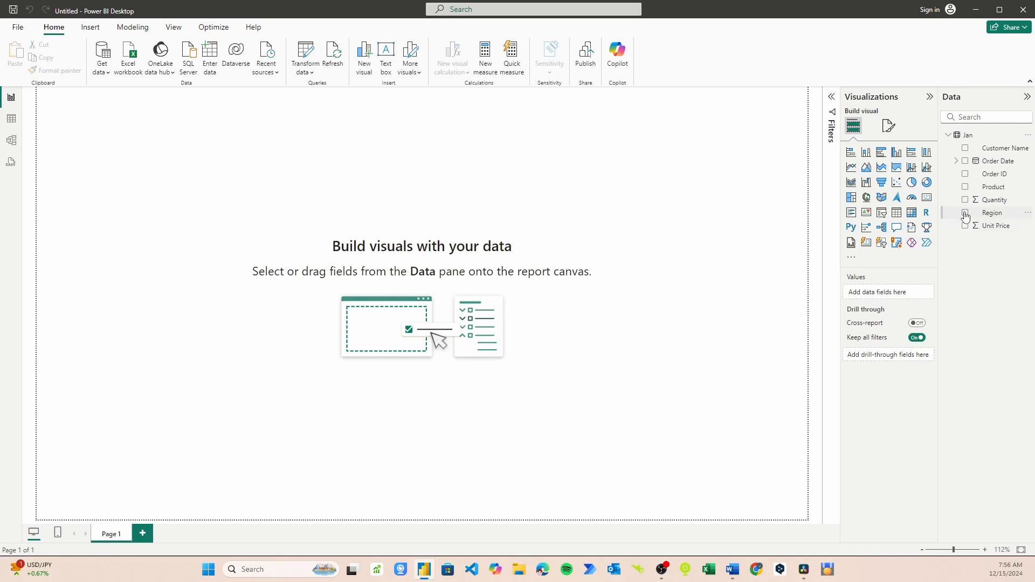
pyautogui.click(11, 119)
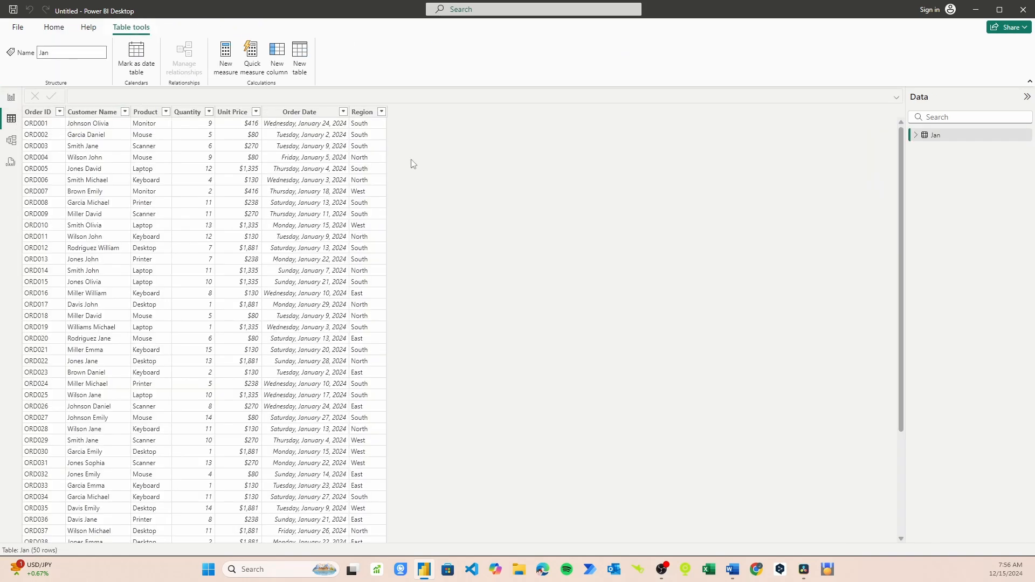
pyautogui.scroll(-3, 364, 279)
pyautogui.scroll(5, 363, 279)
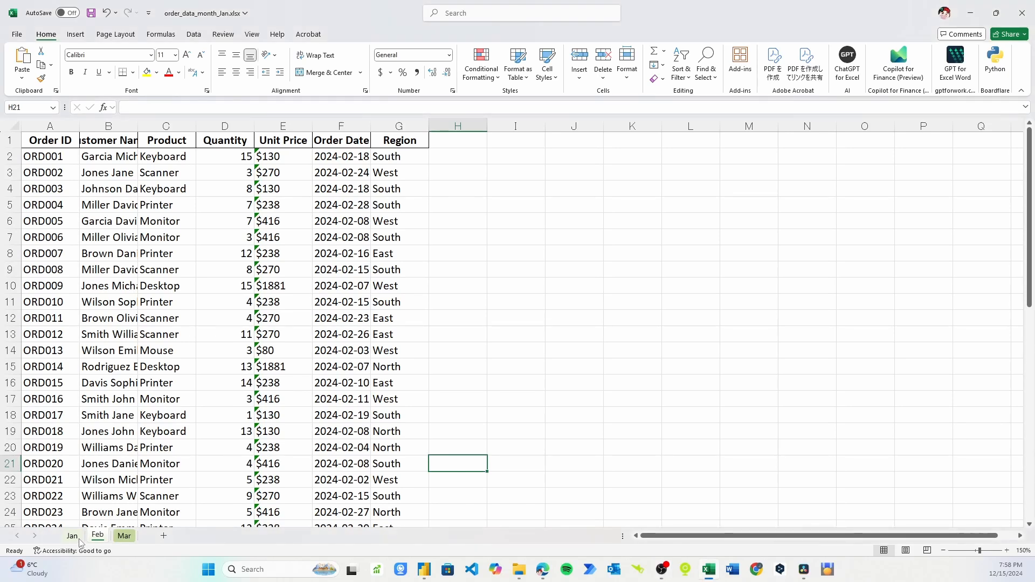
# - Look through the Jan, Feb and Mar sheets of order_data_month_Jan.xlsx in Excel, and close the workbook with its changes saved
pyautogui.click(79, 538)
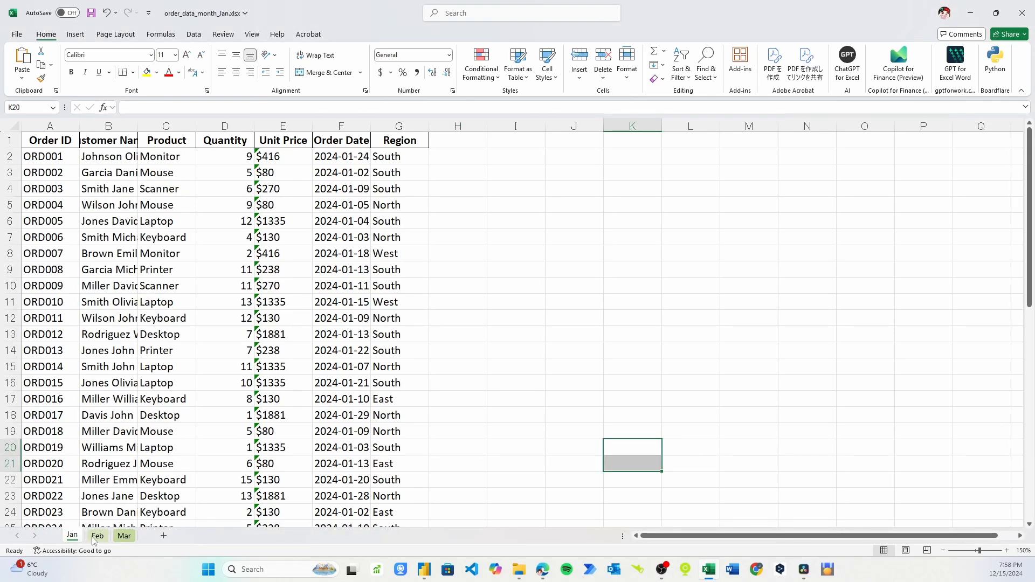
pyautogui.click(96, 538)
pyautogui.click(125, 536)
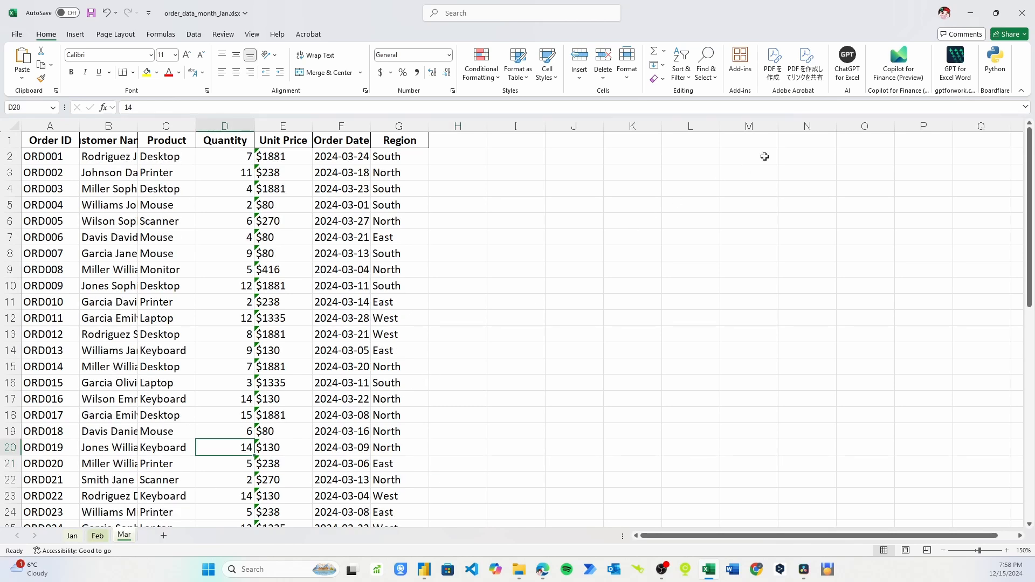
pyautogui.click(1020, 18)
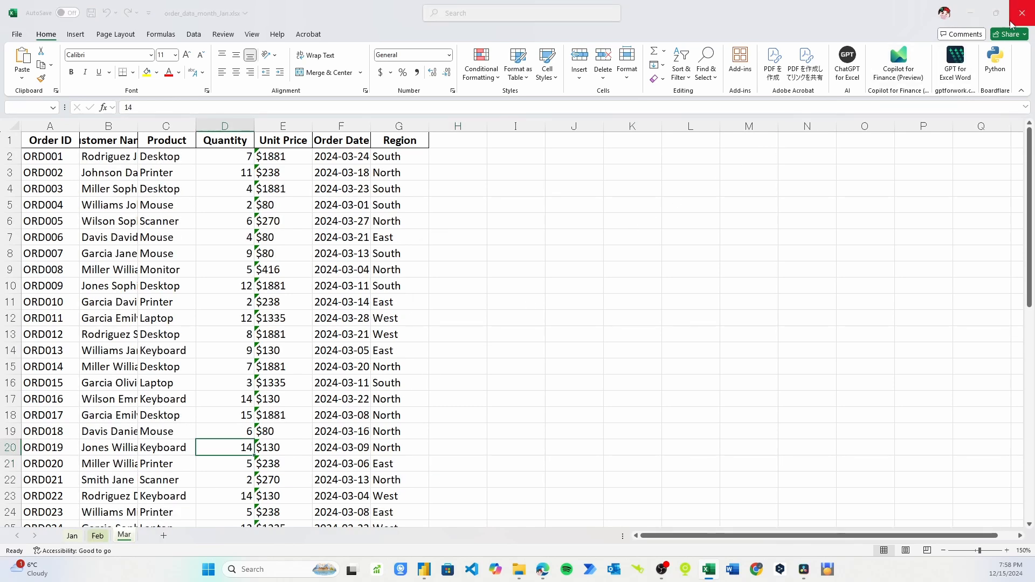
pyautogui.click(487, 299)
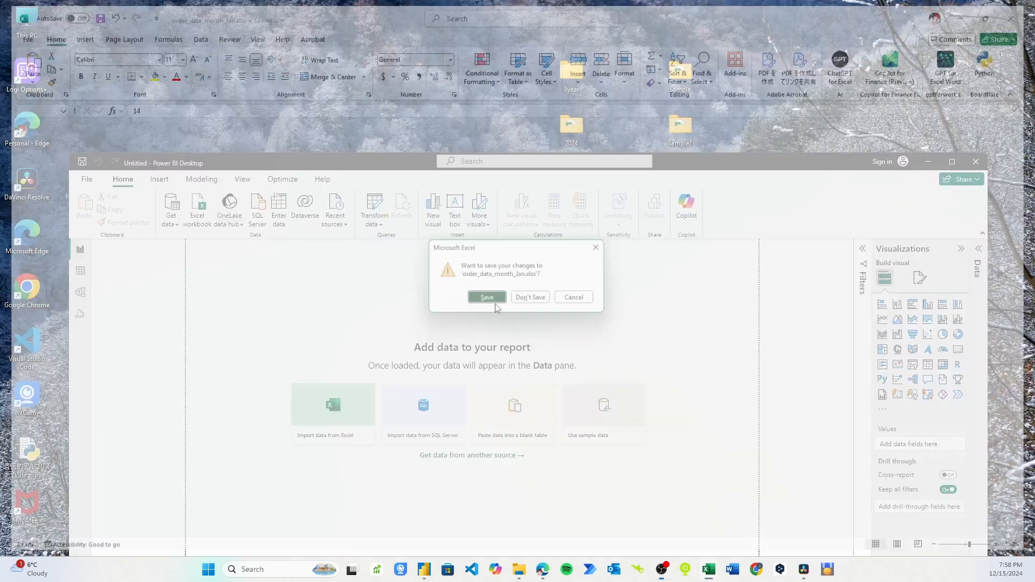
# - Maximize the Power BI Desktop window and open order_data_month_Jan.xlsx as an Excel data source
pyautogui.click(951, 161)
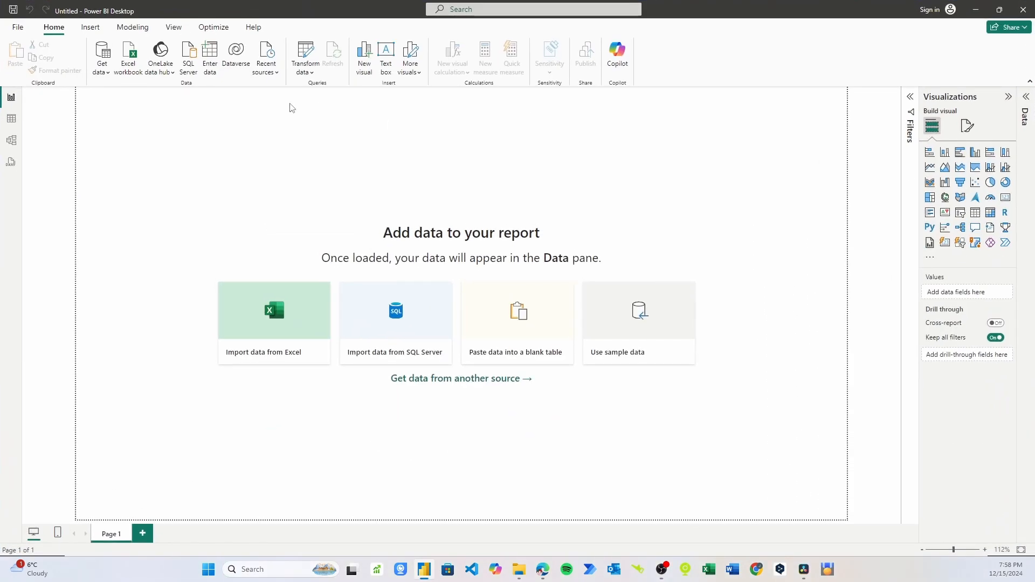
pyautogui.click(110, 74)
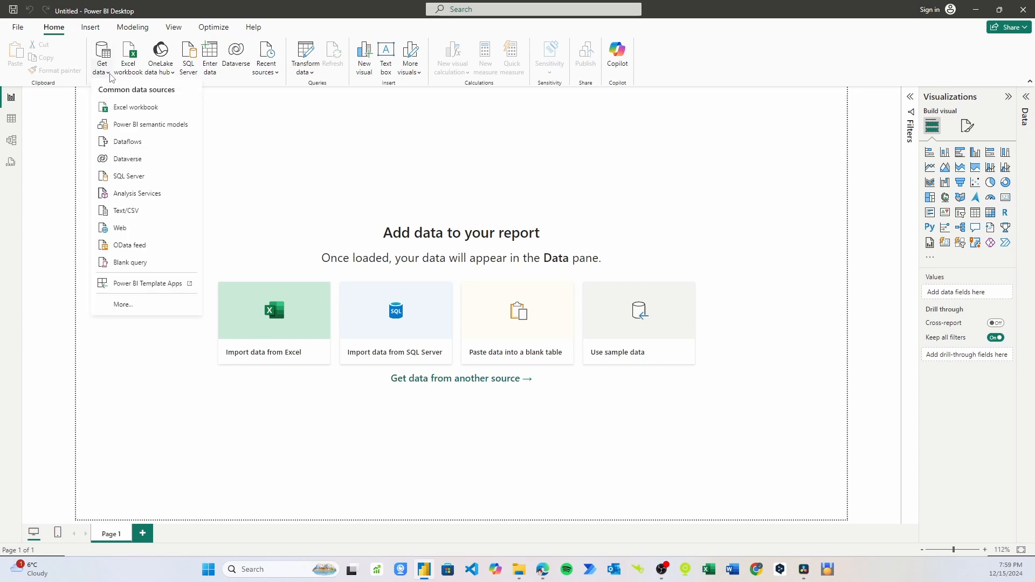
pyautogui.click(124, 107)
pyautogui.click(123, 89)
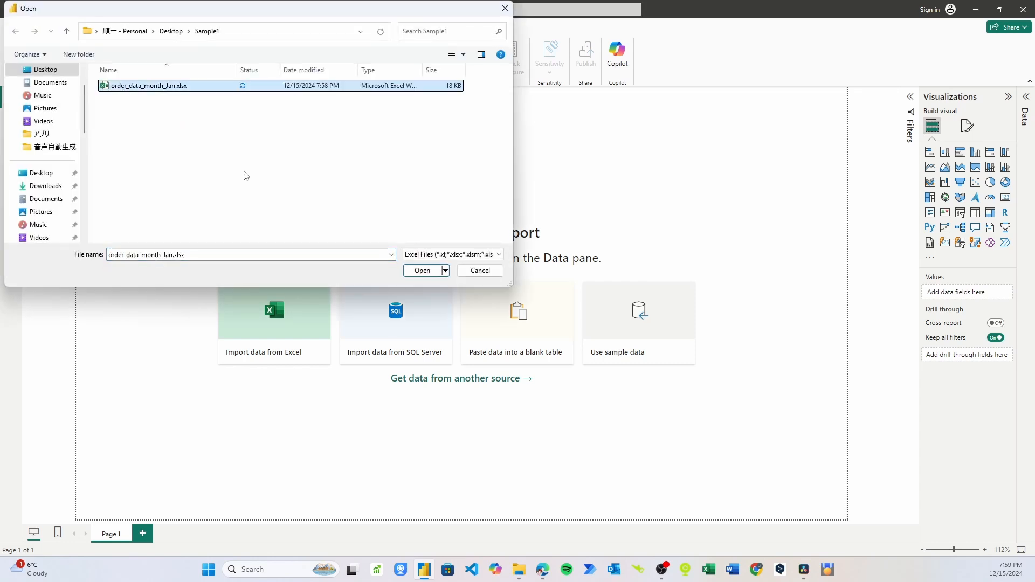
pyautogui.click(414, 272)
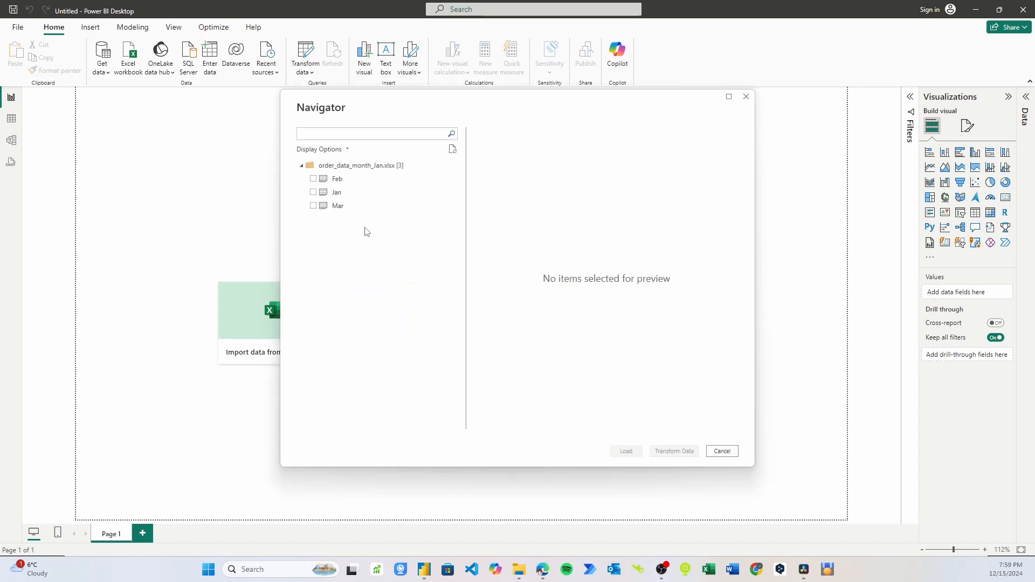
# - Select the Jan, Feb and Mar sheets for import and load them into the report
pyautogui.click(314, 192)
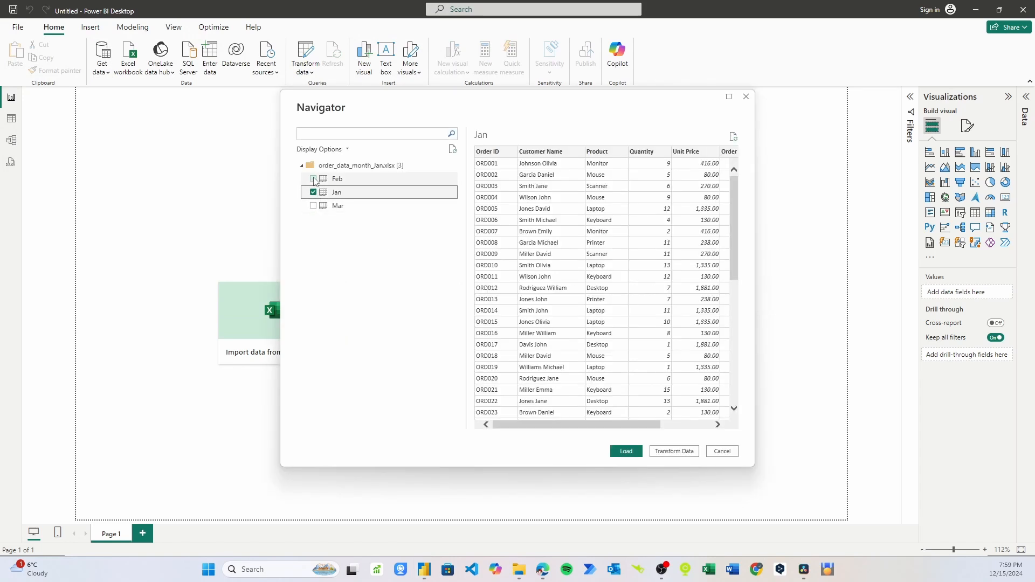
pyautogui.click(314, 178)
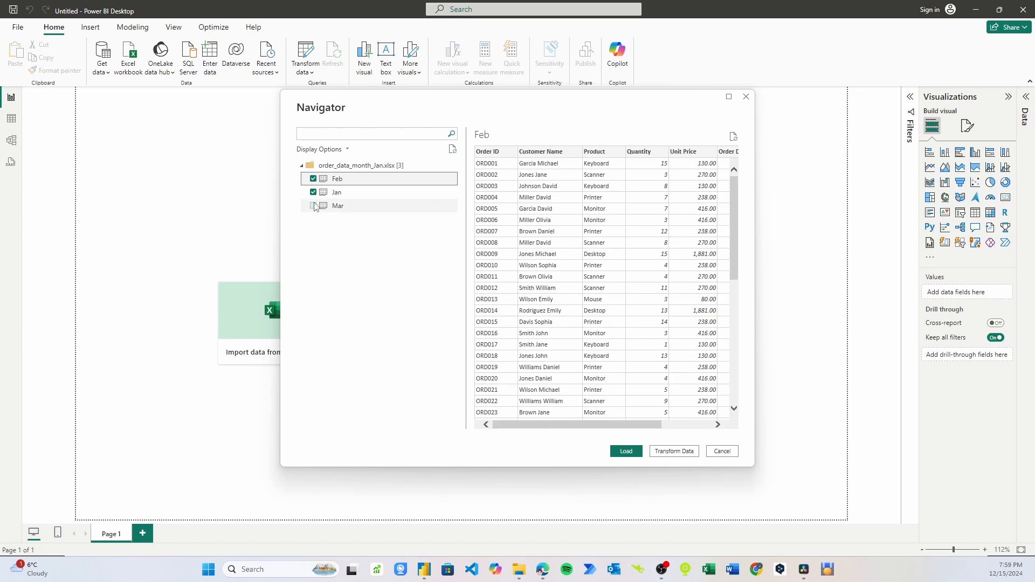
pyautogui.click(313, 206)
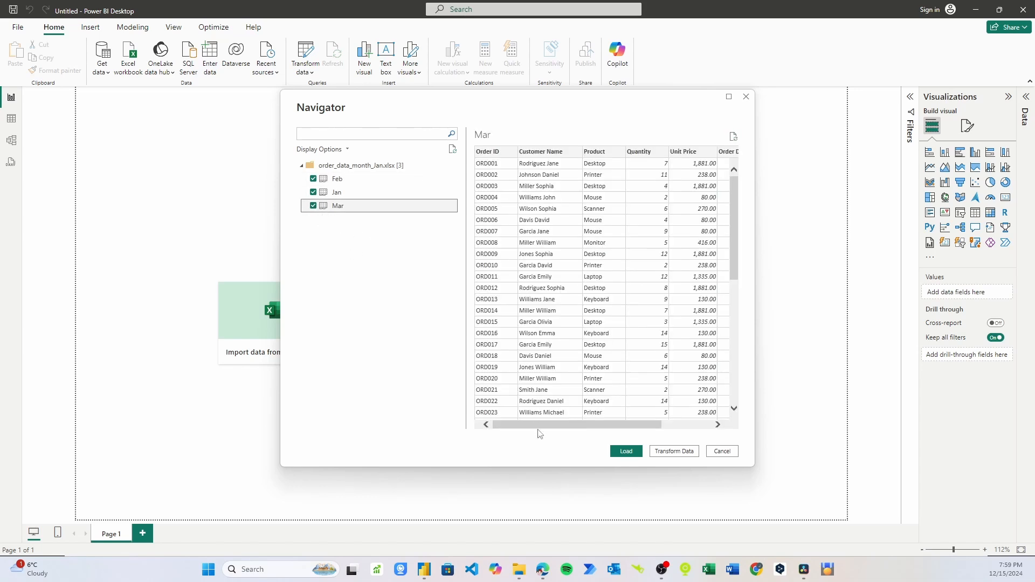
pyautogui.moveTo(541, 430)
pyautogui.mouseDown()
pyautogui.moveTo(596, 430)
pyautogui.moveTo(526, 429)
pyautogui.moveTo(536, 431)
pyautogui.mouseUp()
pyautogui.click(637, 451)
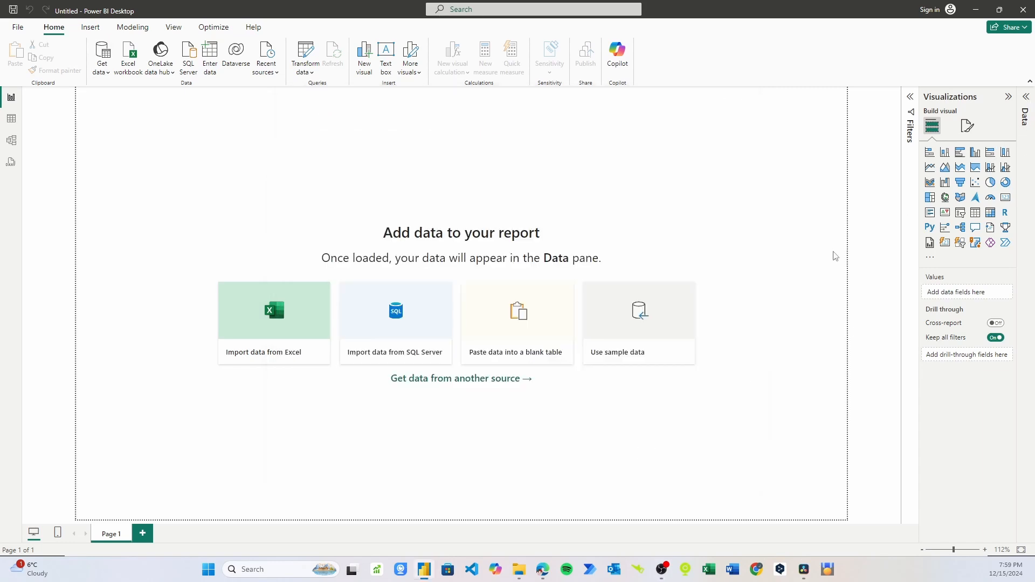
# - Expand the Data pane and examine the rows of the loaded Feb, Jan and Mar tables in Table view
pyautogui.click(1026, 117)
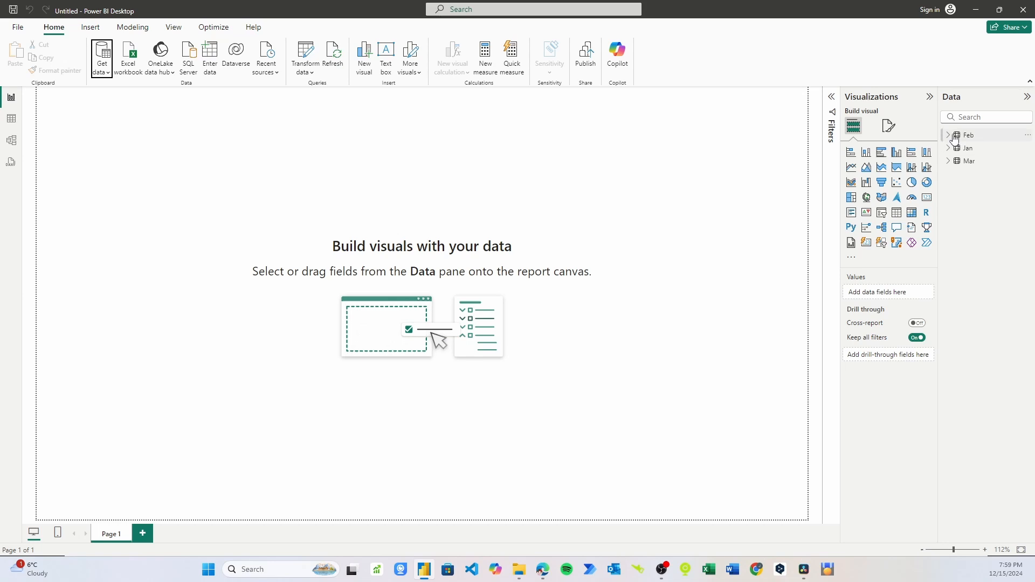
pyautogui.click(19, 122)
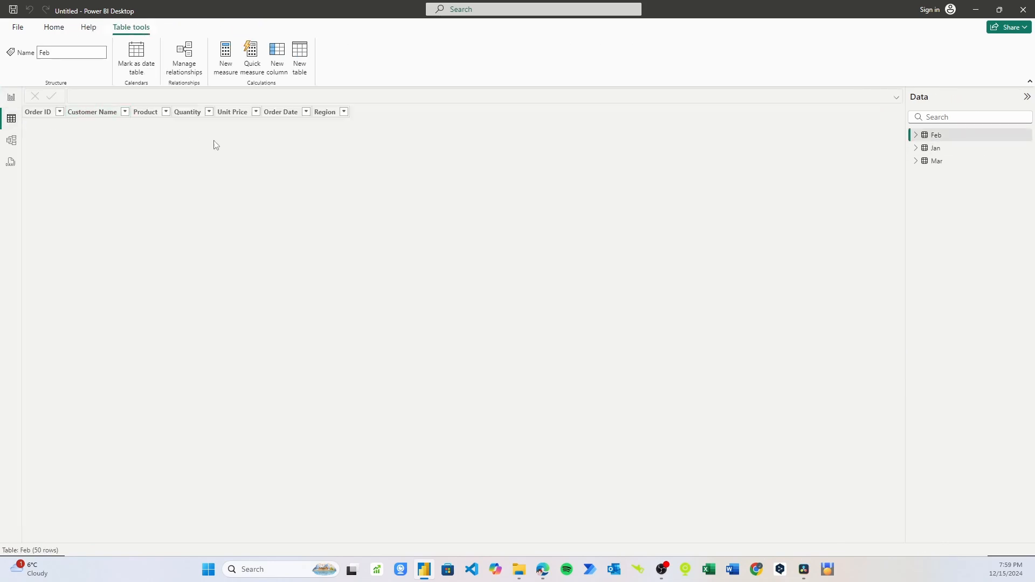
pyautogui.click(935, 148)
pyautogui.click(930, 161)
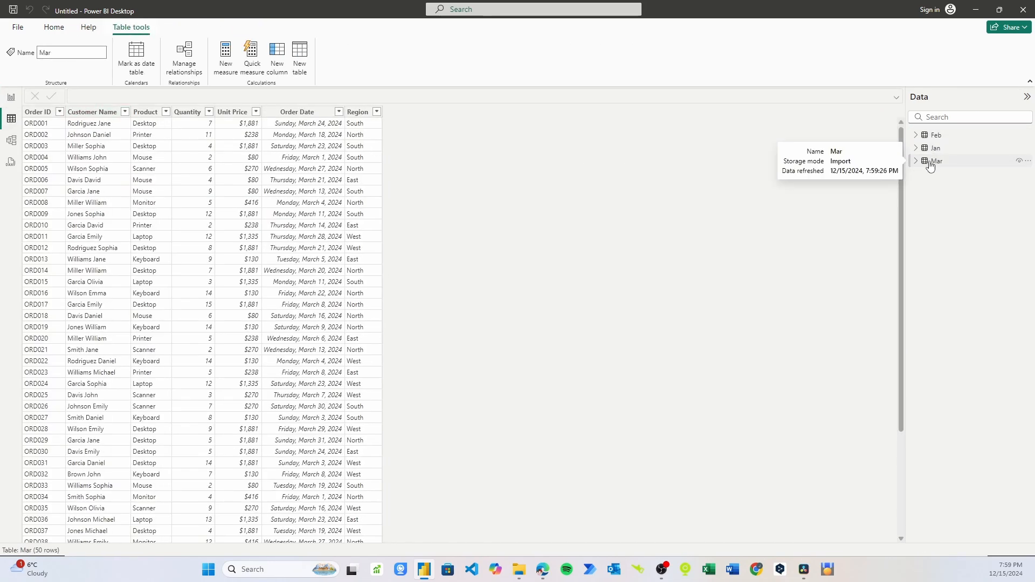
pyautogui.click(936, 135)
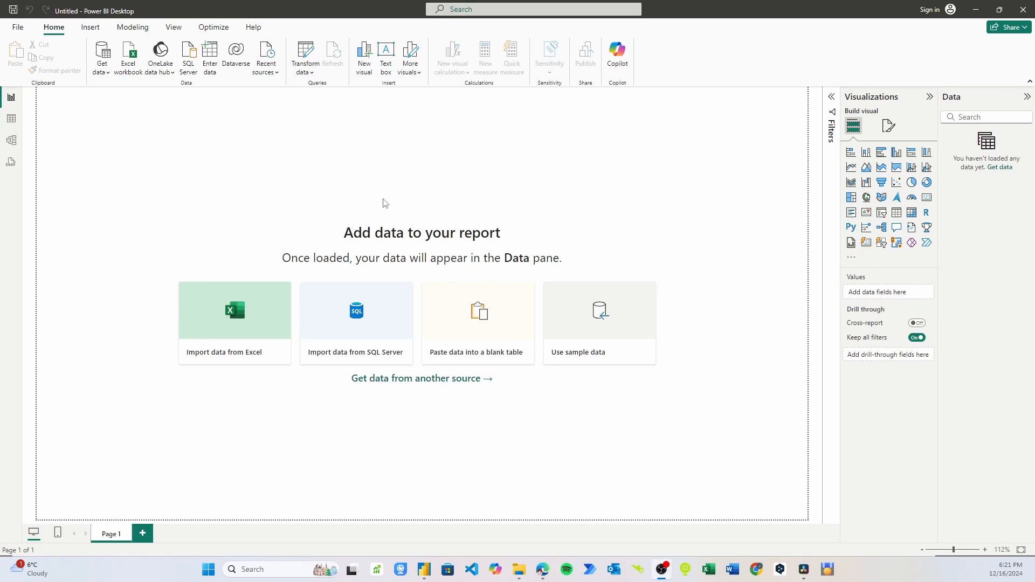
# - Import order_data_month_Jan.csv from the CSV folder as a Text/CSV source, refresh its preview and load it
pyautogui.click(106, 69)
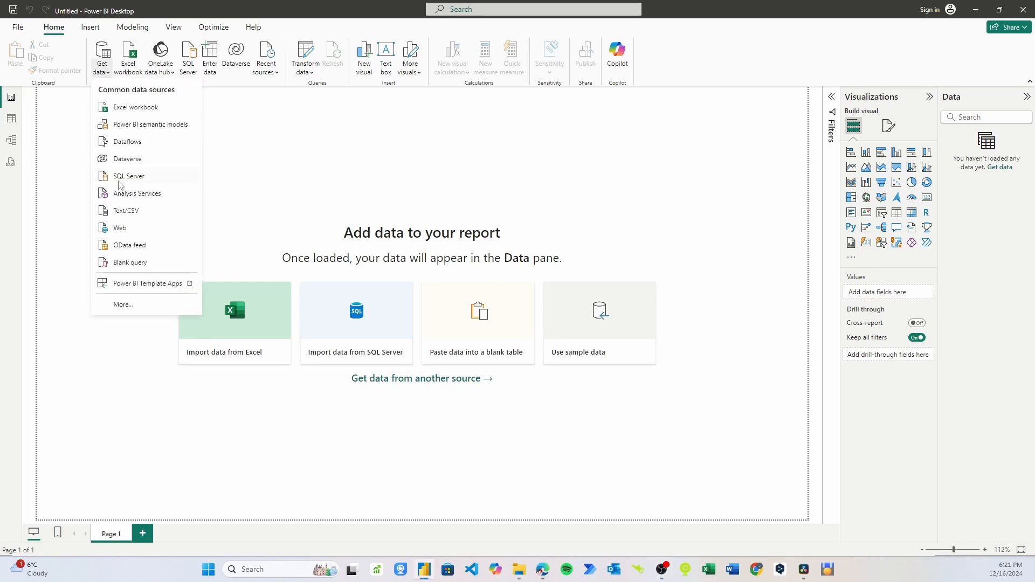
pyautogui.click(124, 211)
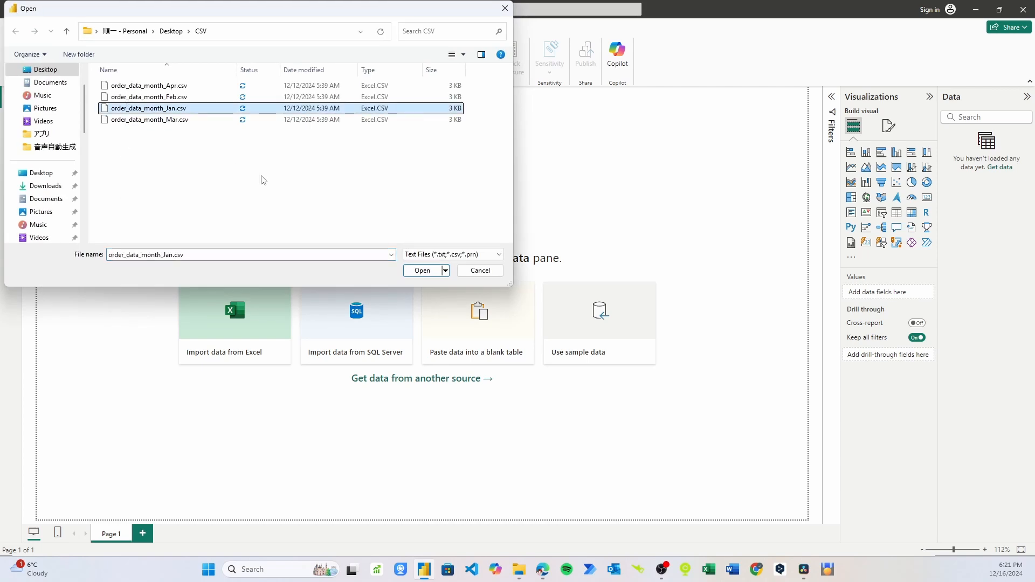
pyautogui.click(429, 270)
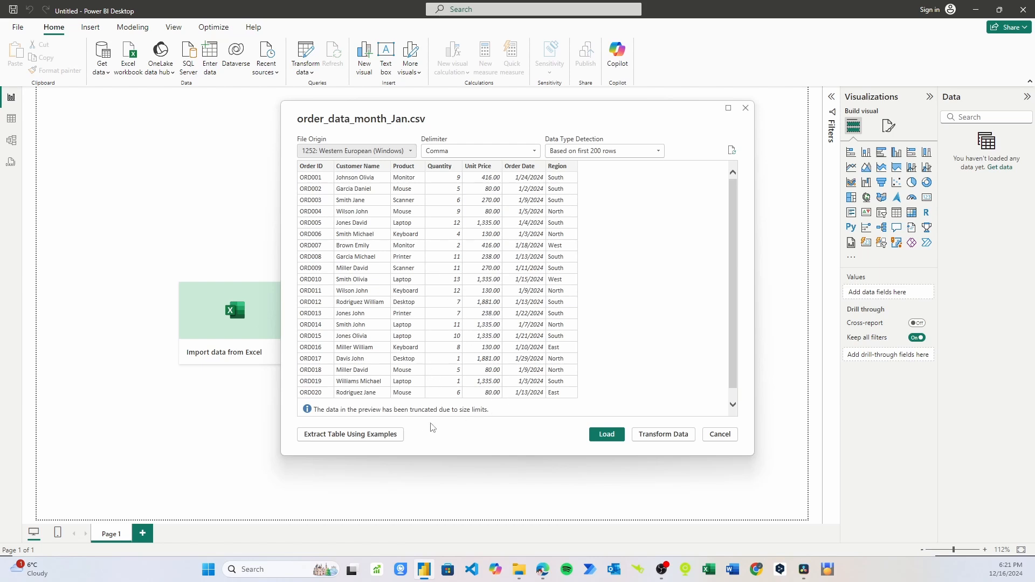
pyautogui.click(732, 151)
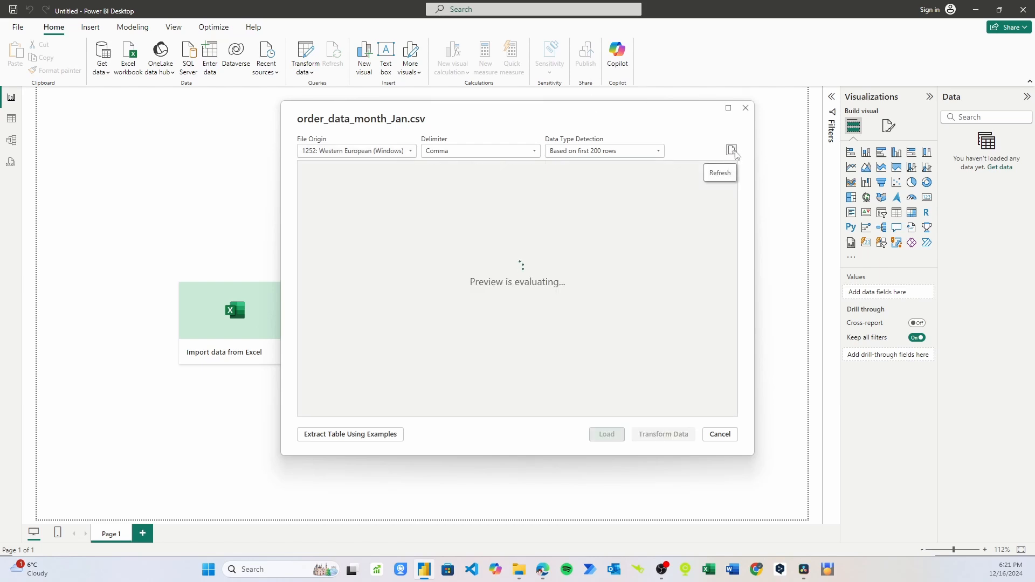
pyautogui.click(607, 434)
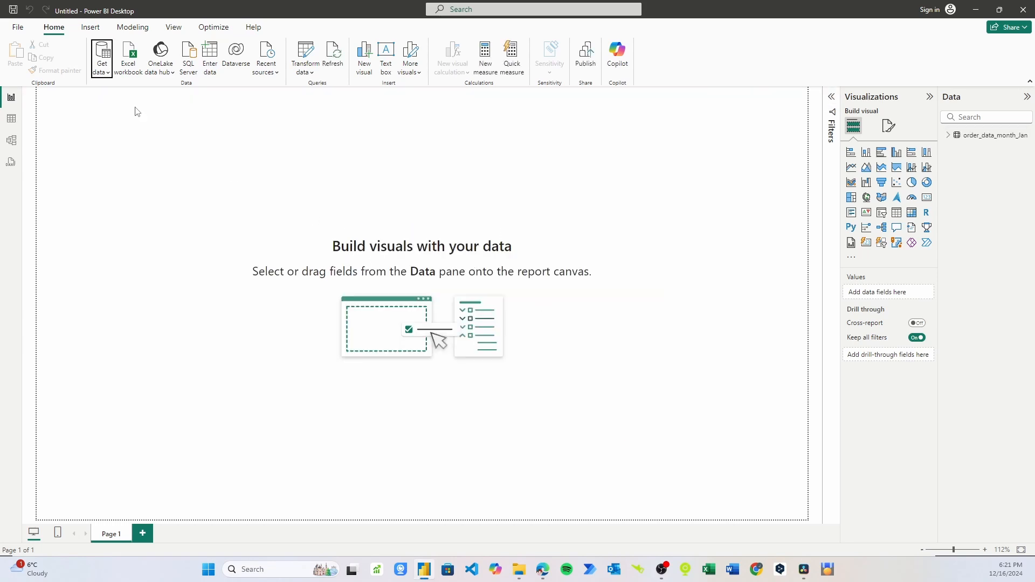
# - Import order_data_month_Feb.csv as a Text/CSV source and load it into the report
pyautogui.click(103, 69)
pyautogui.click(125, 210)
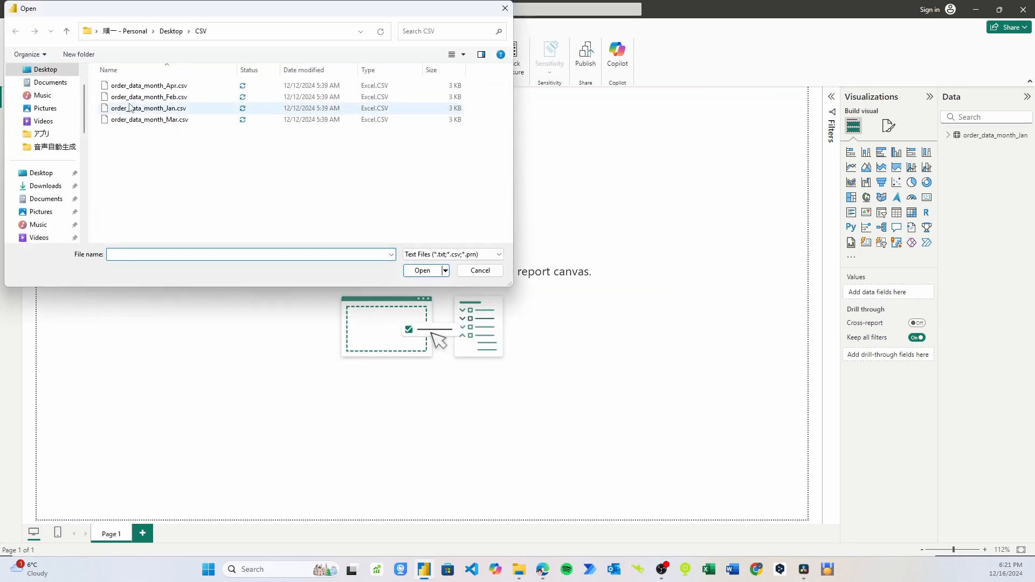
pyautogui.click(135, 97)
pyautogui.click(423, 270)
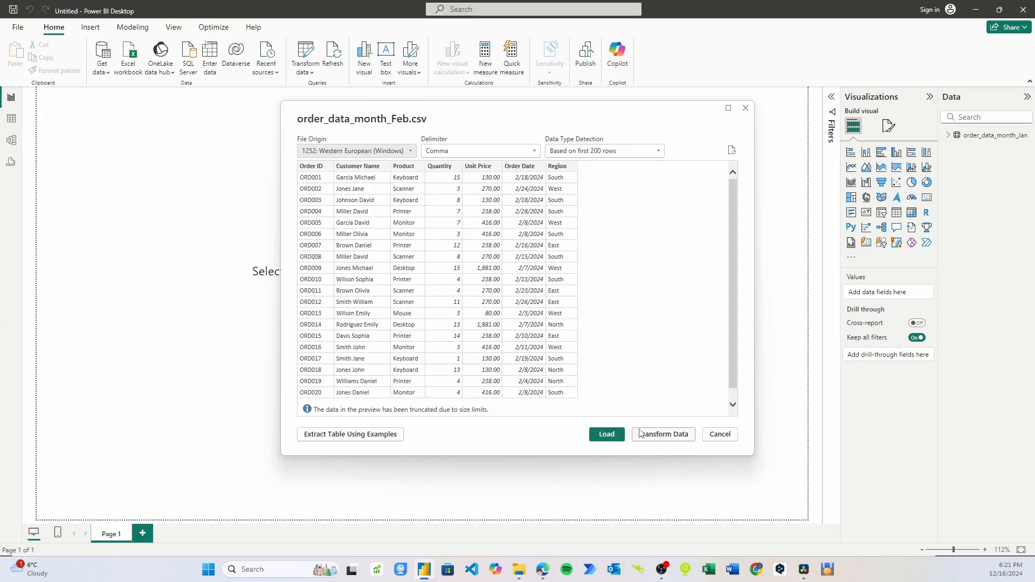
pyautogui.click(607, 434)
# - Import order_data_month_Mar.csv as a Text/CSV source and load it into the report
pyautogui.click(102, 69)
pyautogui.click(123, 211)
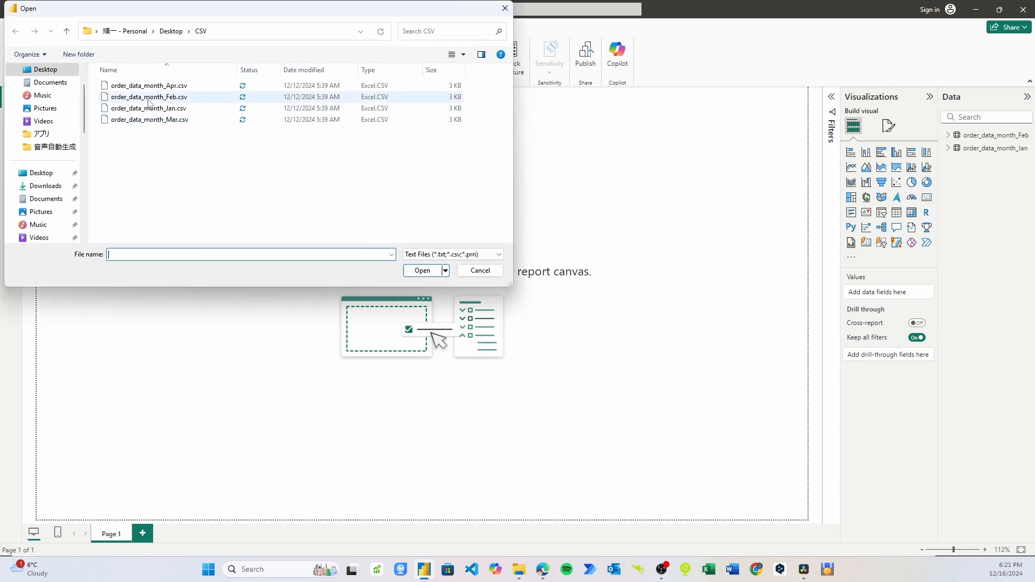
pyautogui.click(135, 118)
pyautogui.click(422, 270)
pyautogui.click(607, 434)
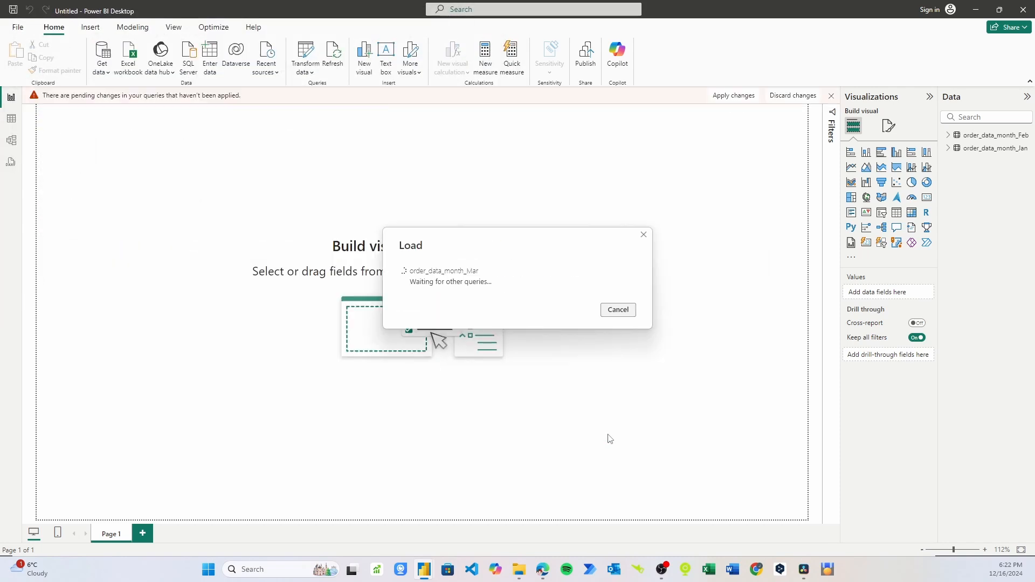
# - Examine the rows of the imported January and March CSV tables in Table view
pyautogui.click(965, 149)
pyautogui.click(11, 120)
pyautogui.click(937, 150)
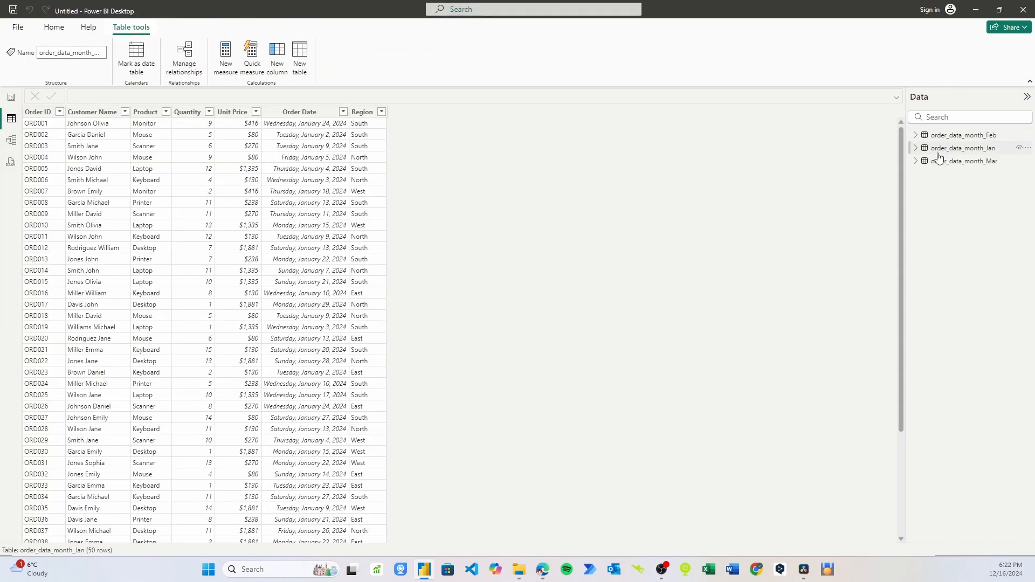
pyautogui.click(936, 160)
pyautogui.click(939, 149)
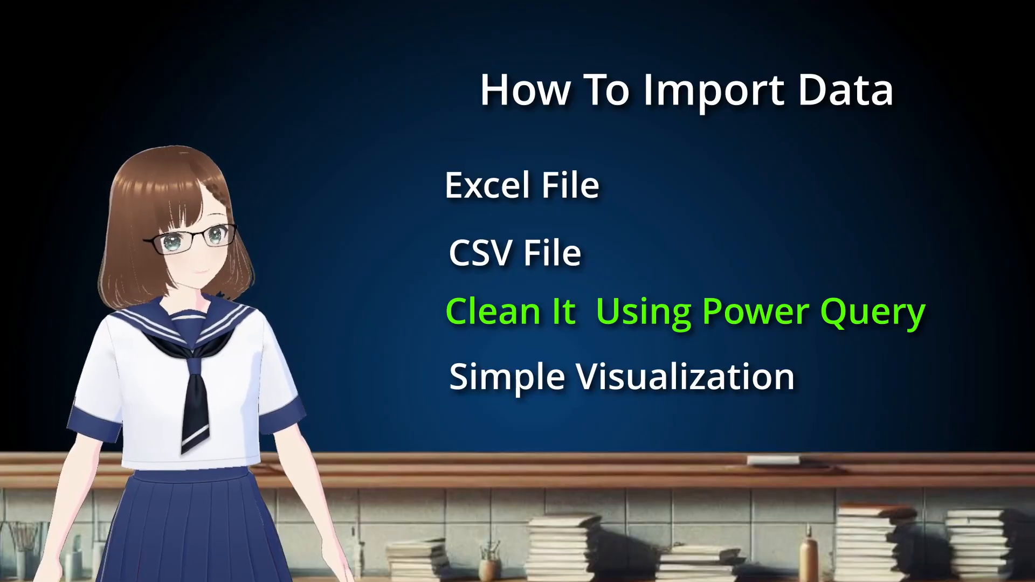
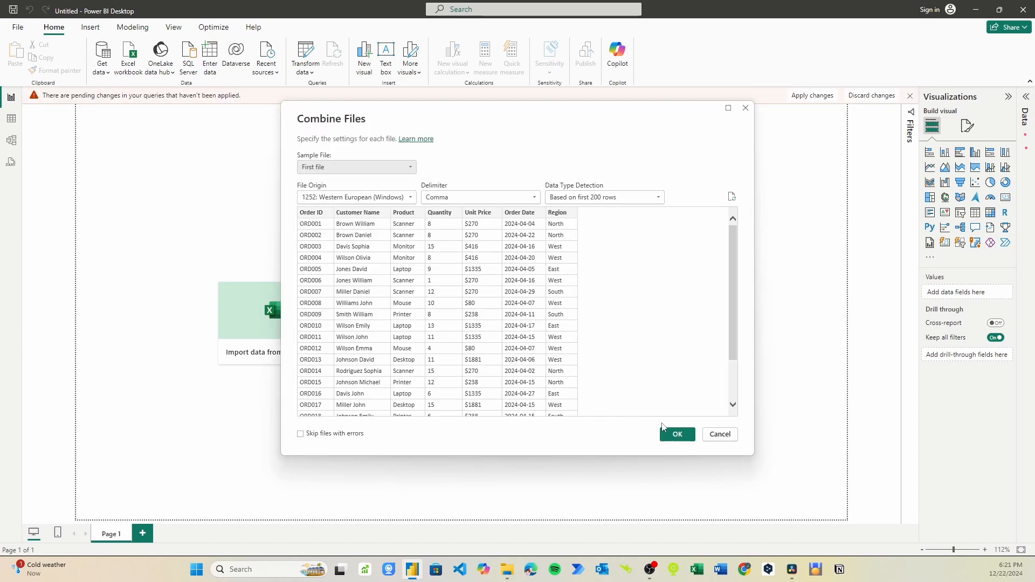
# - Combine the folder's CSV files with the first file as sample, and apply the pending query changes
pyautogui.click(676, 435)
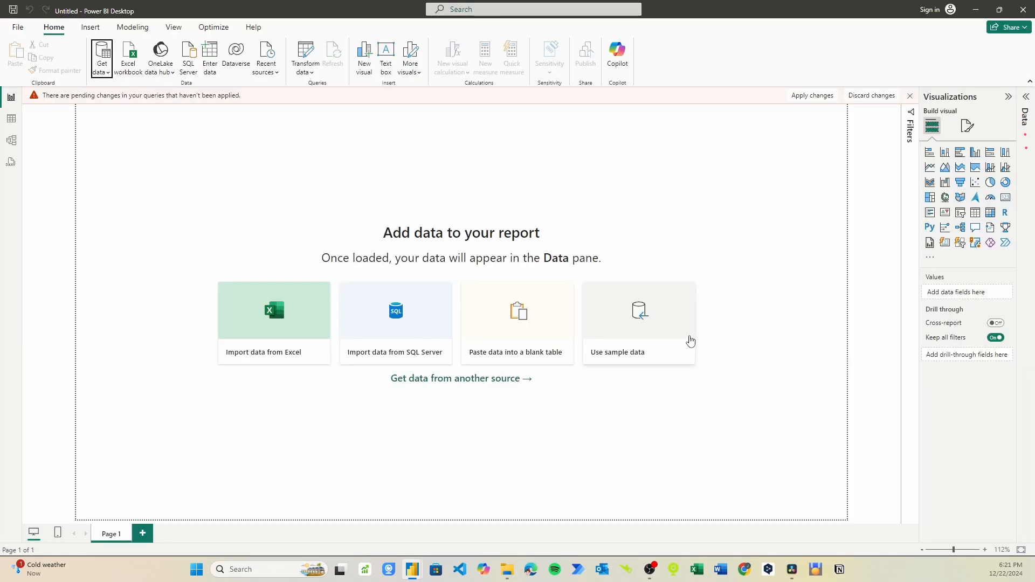
pyautogui.click(813, 96)
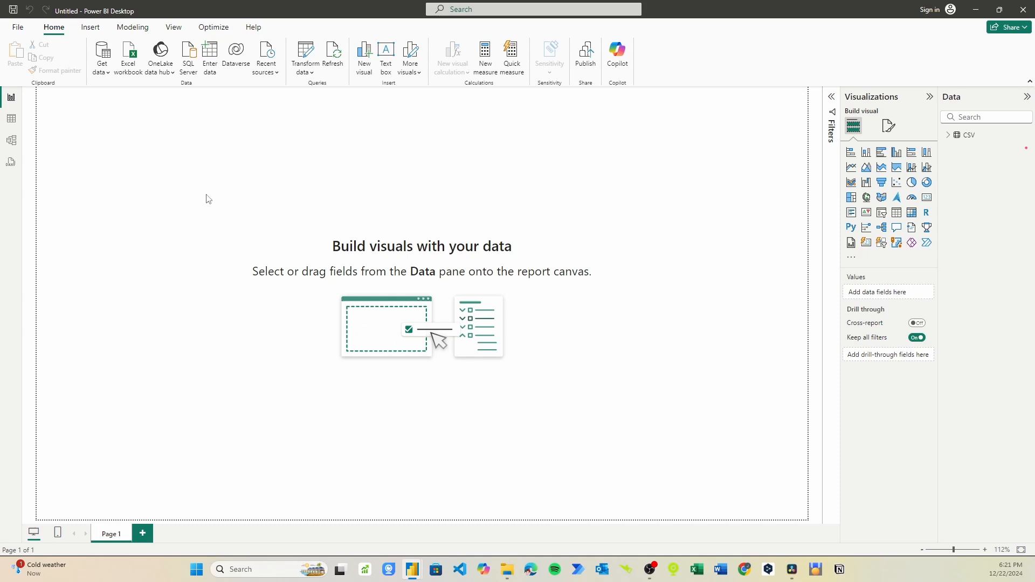
# - Connect to the desktop's XLSX folder as a Folder data source
pyautogui.click(109, 74)
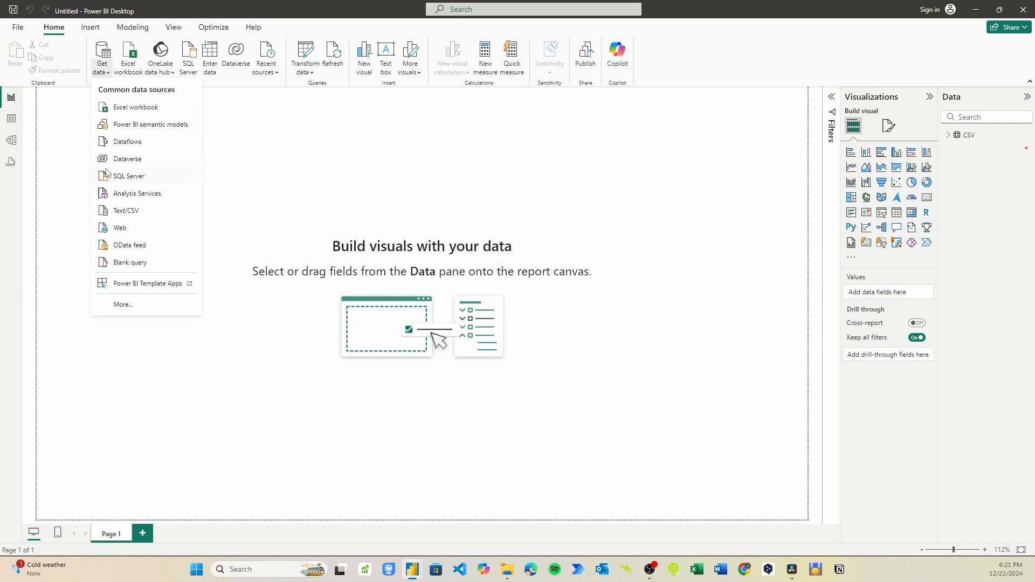
pyautogui.click(134, 306)
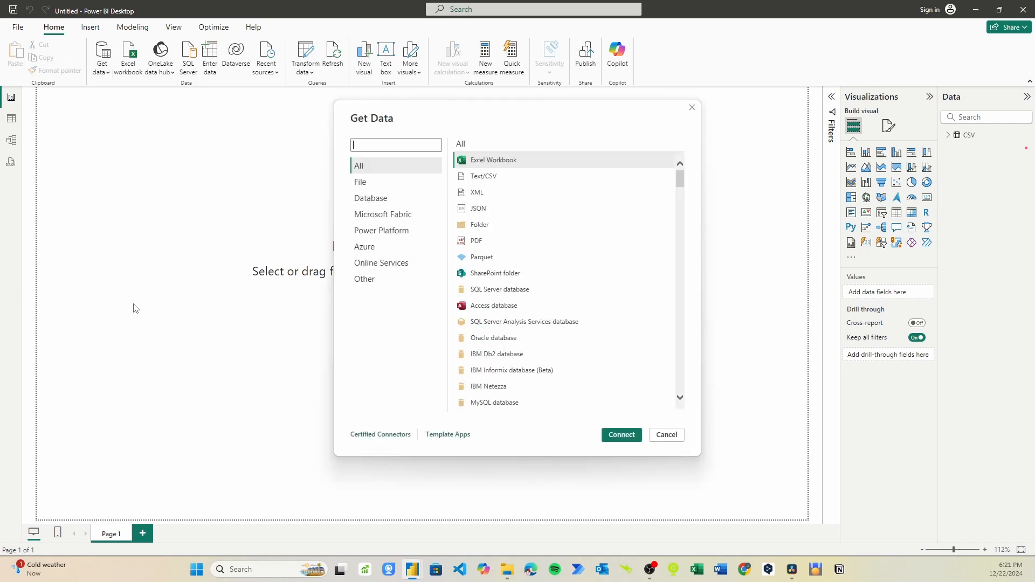
pyautogui.click(499, 225)
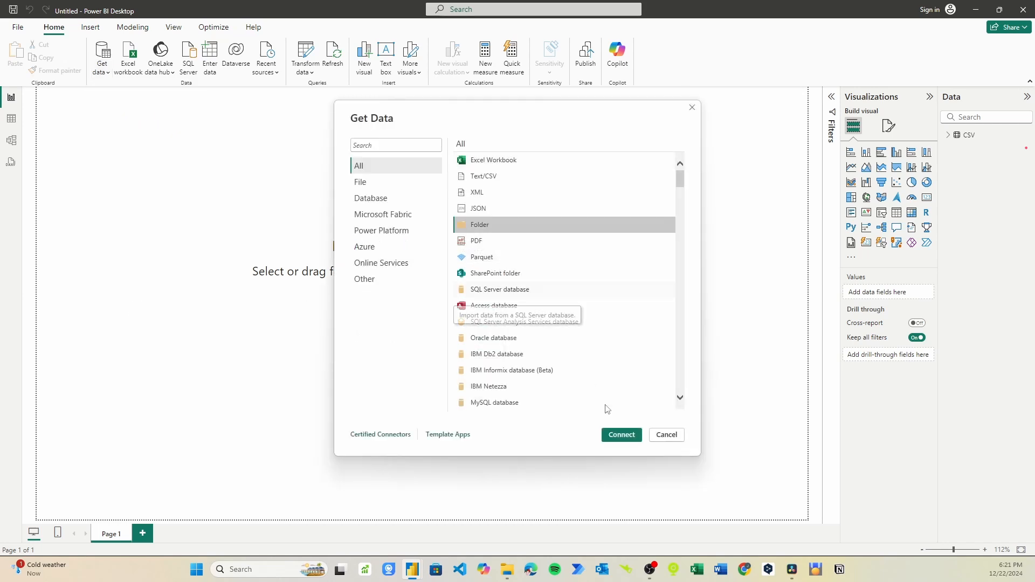
pyautogui.click(622, 436)
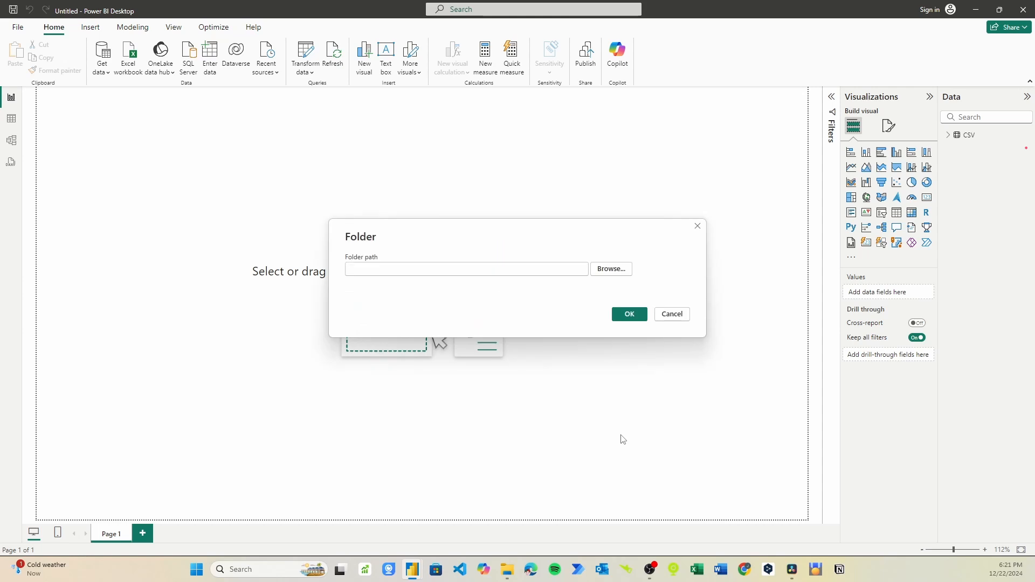
pyautogui.click(619, 275)
pyautogui.moveTo(591, 269); pyautogui.dragTo(597, 335)
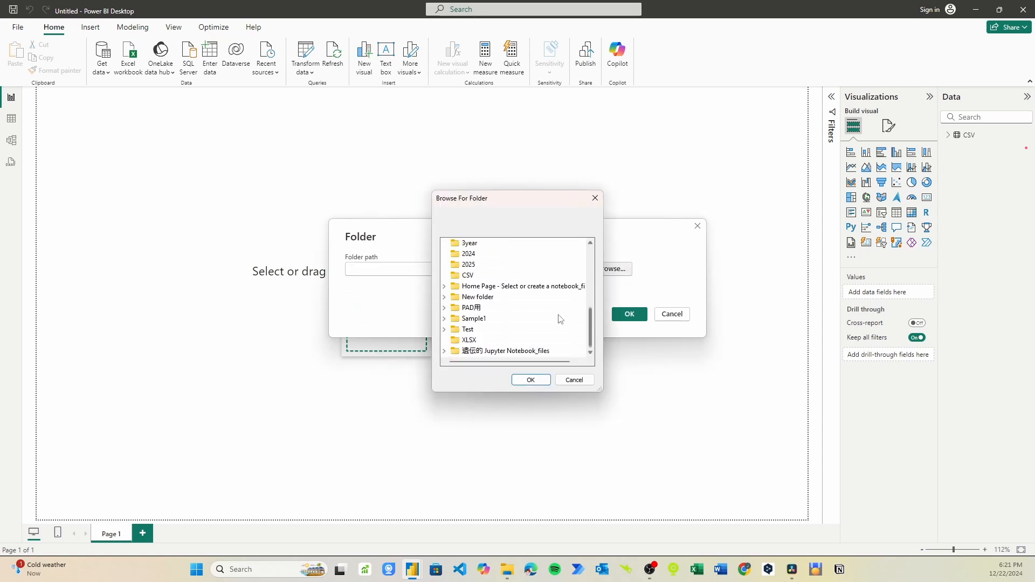
pyautogui.click(493, 340)
pyautogui.click(522, 381)
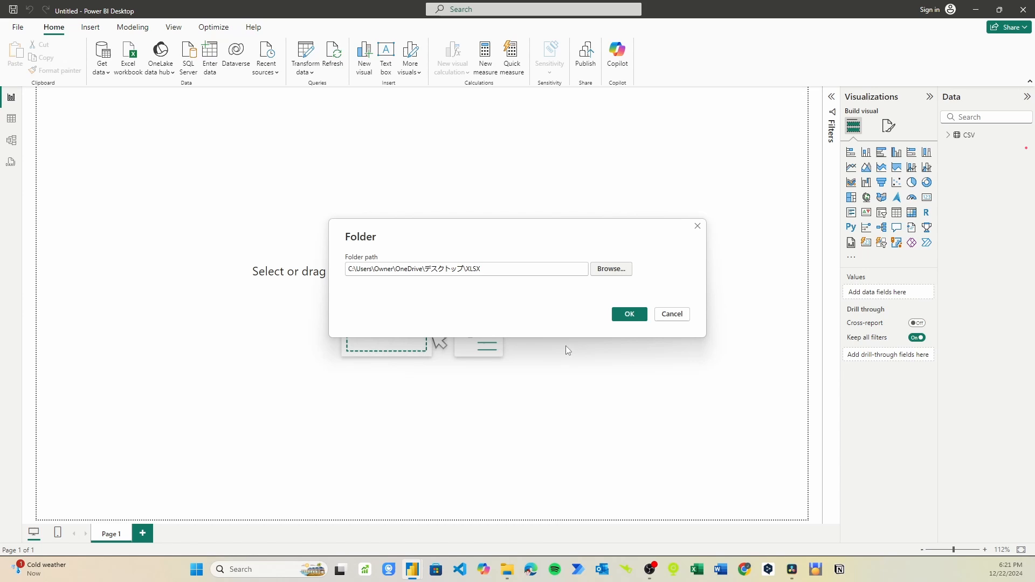
pyautogui.click(624, 319)
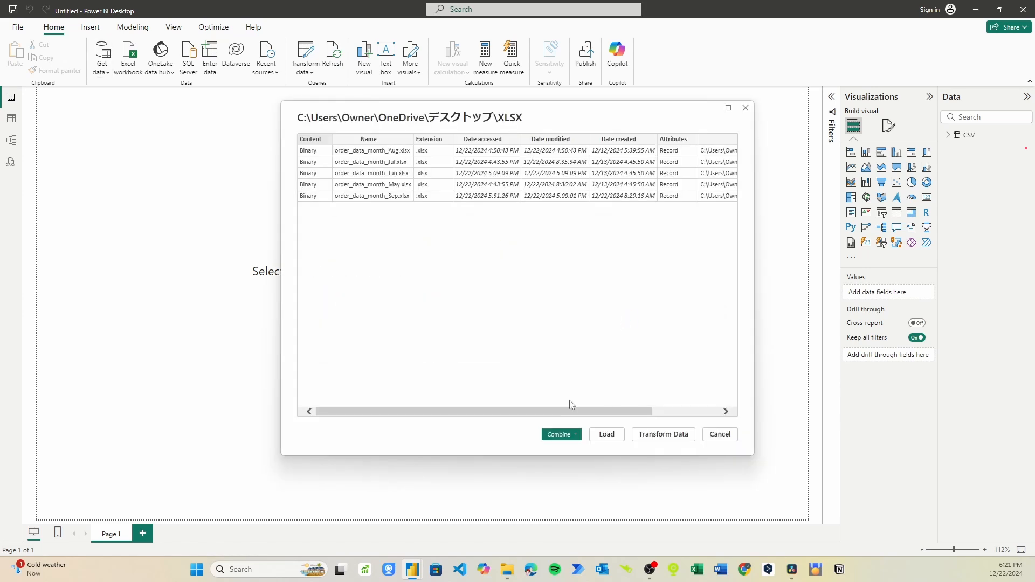
# - Combine and transform the folder's workbooks using Sheet1 of the first file as sample, and close and apply the queries
pyautogui.click(577, 434)
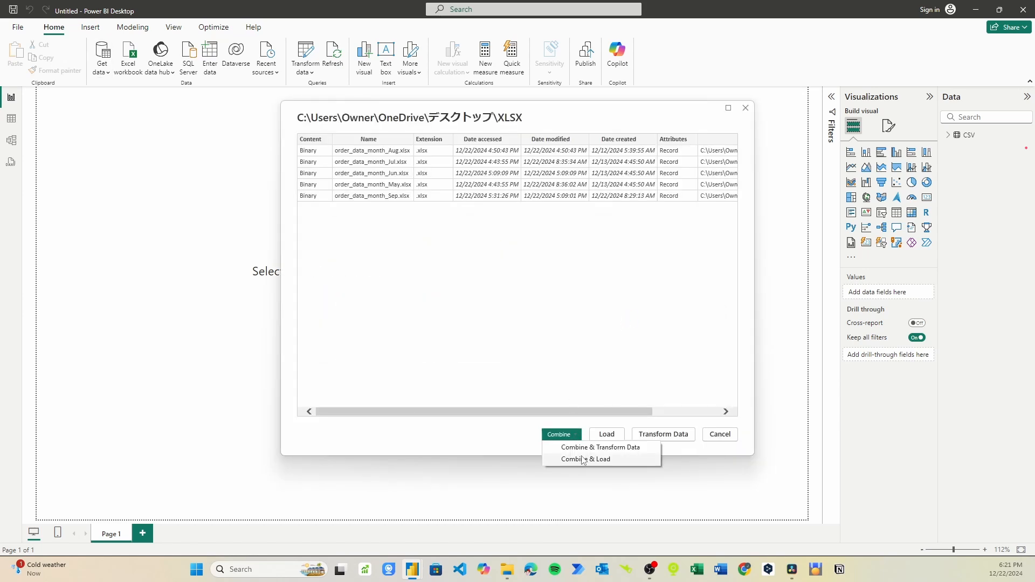
pyautogui.click(583, 450)
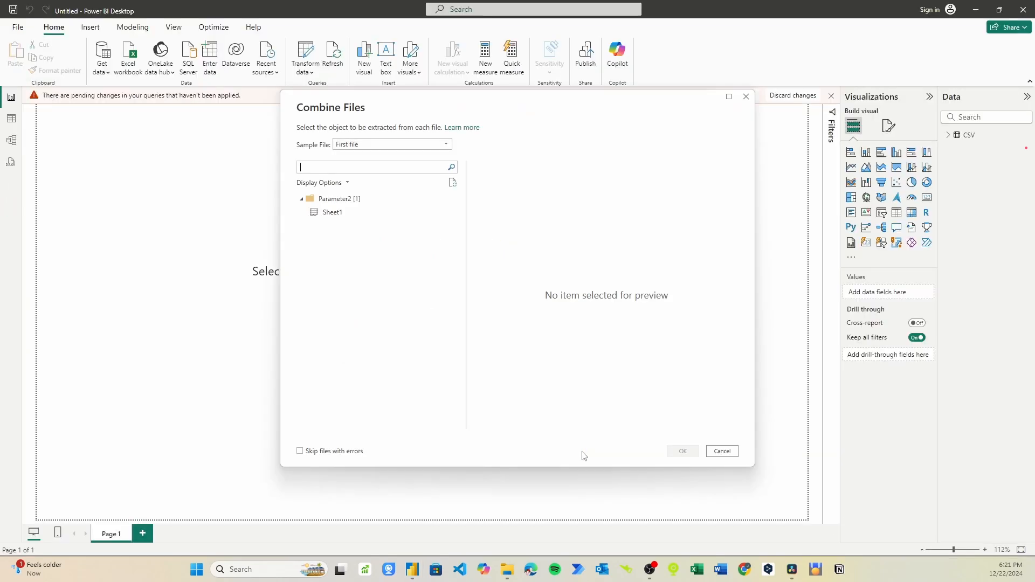
pyautogui.click(326, 214)
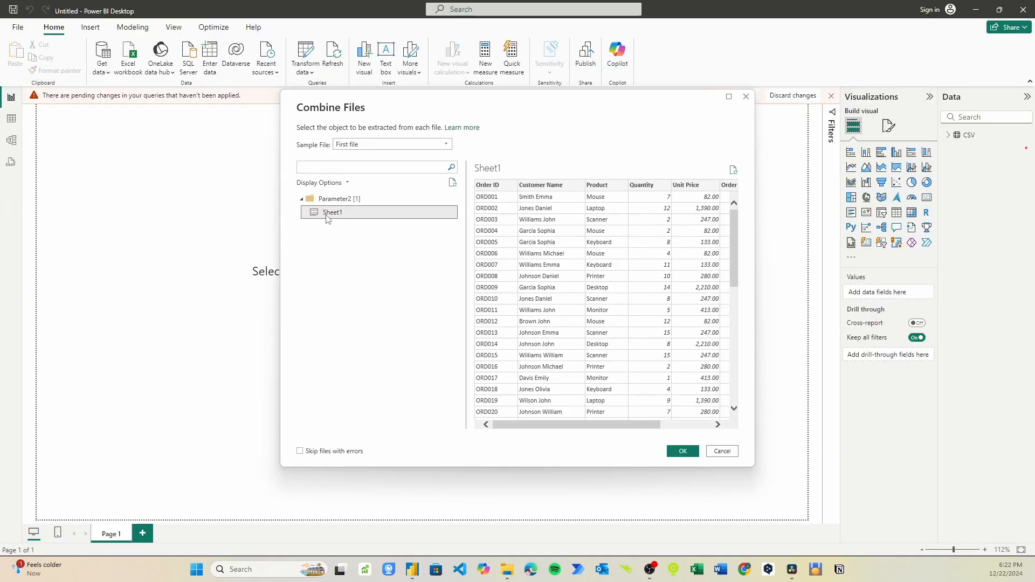
pyautogui.click(736, 169)
pyautogui.click(684, 453)
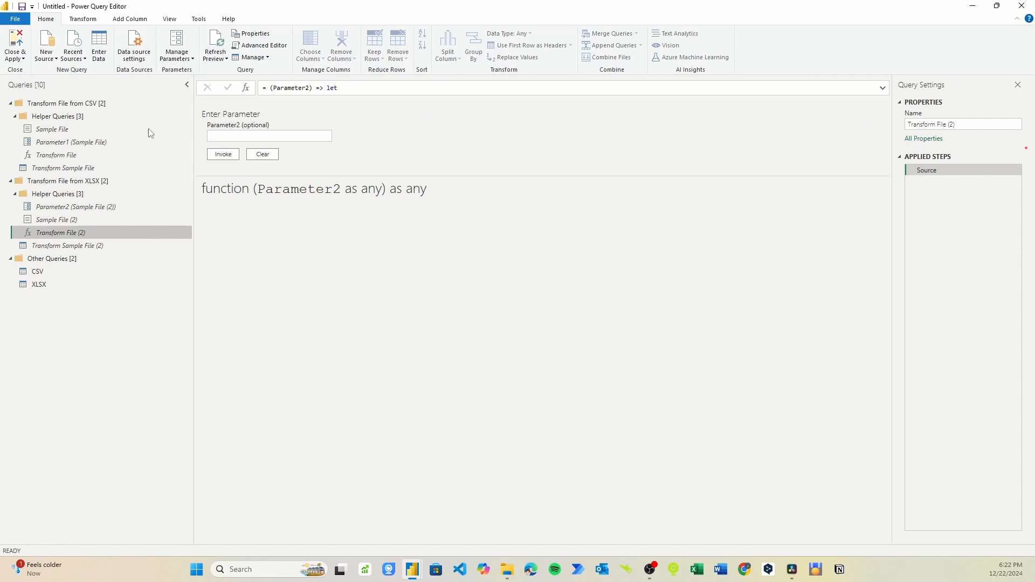
pyautogui.click(24, 59)
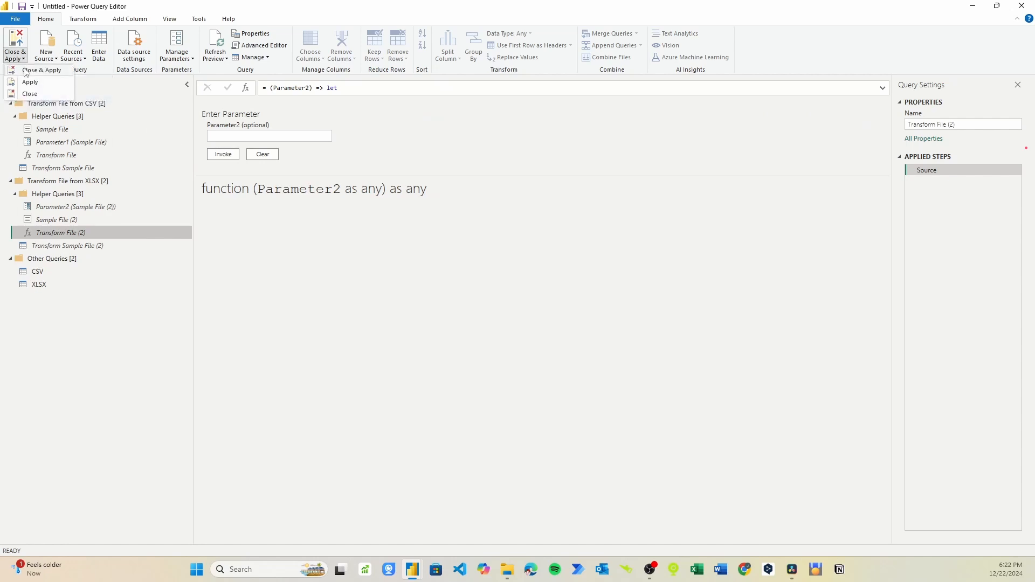
pyautogui.click(27, 74)
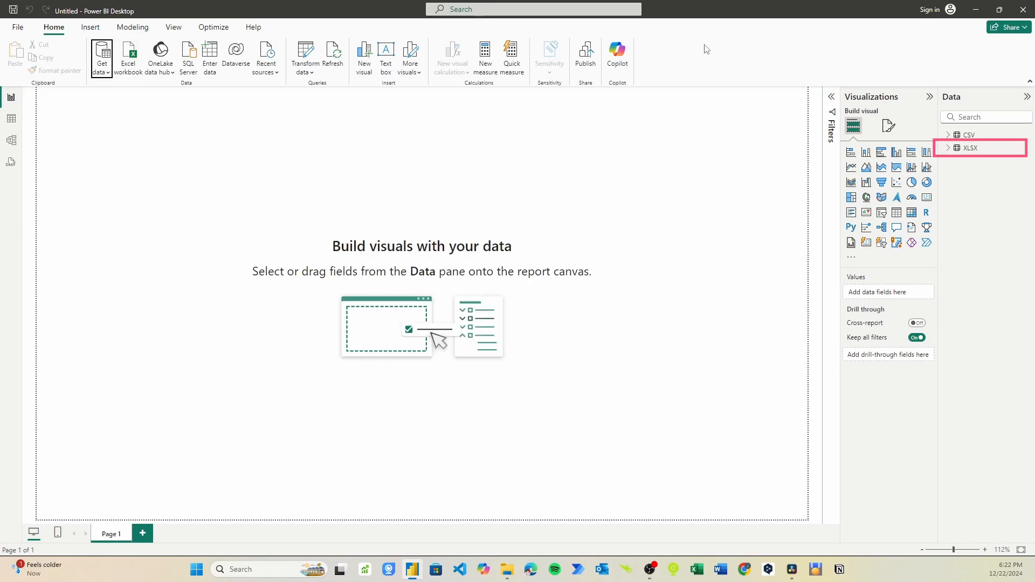
# - Show the CSV table in Table view and sort it by Order Date in ascending, followed by descending, order
pyautogui.click(974, 141)
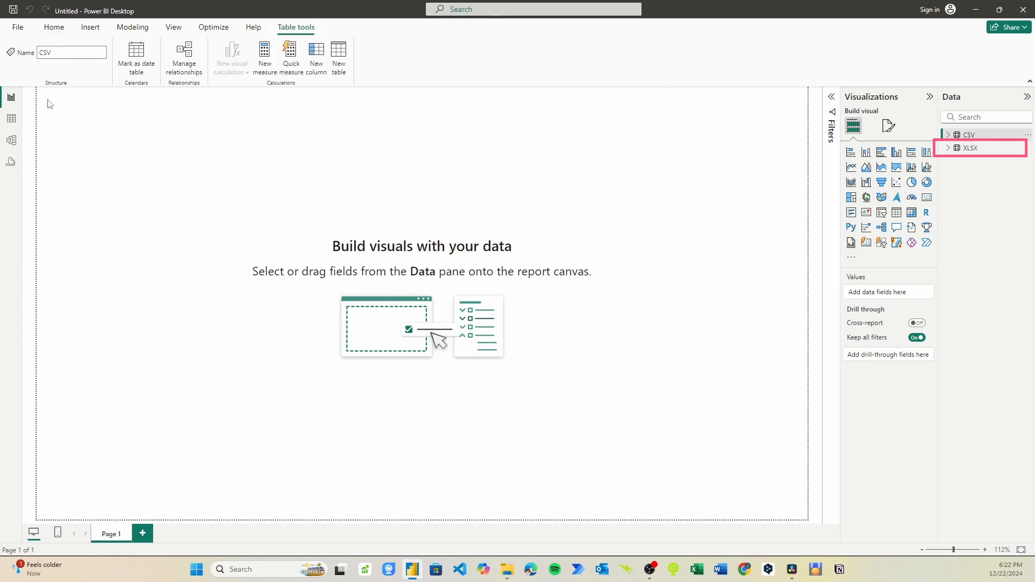
pyautogui.click(11, 119)
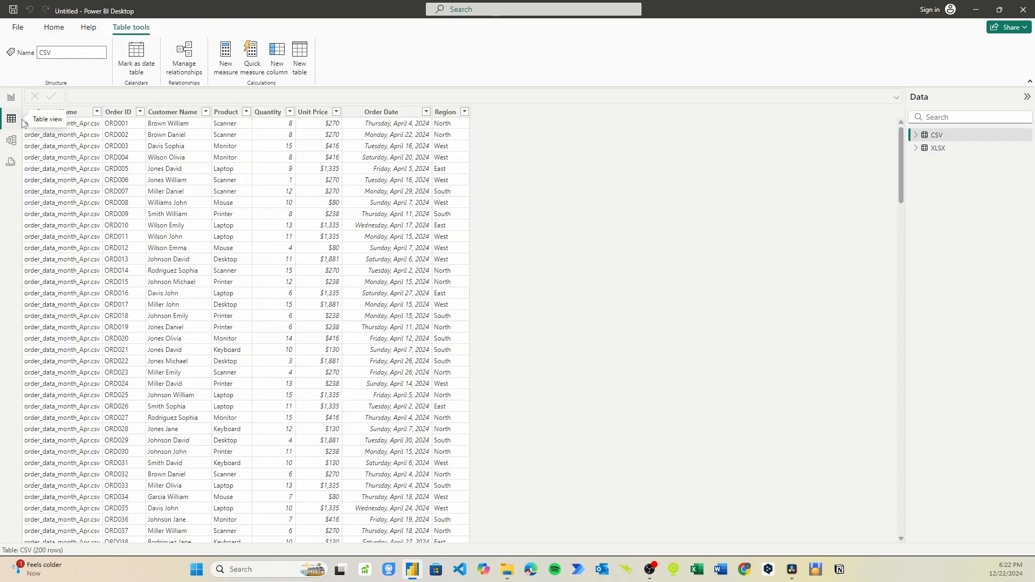
pyautogui.click(427, 112)
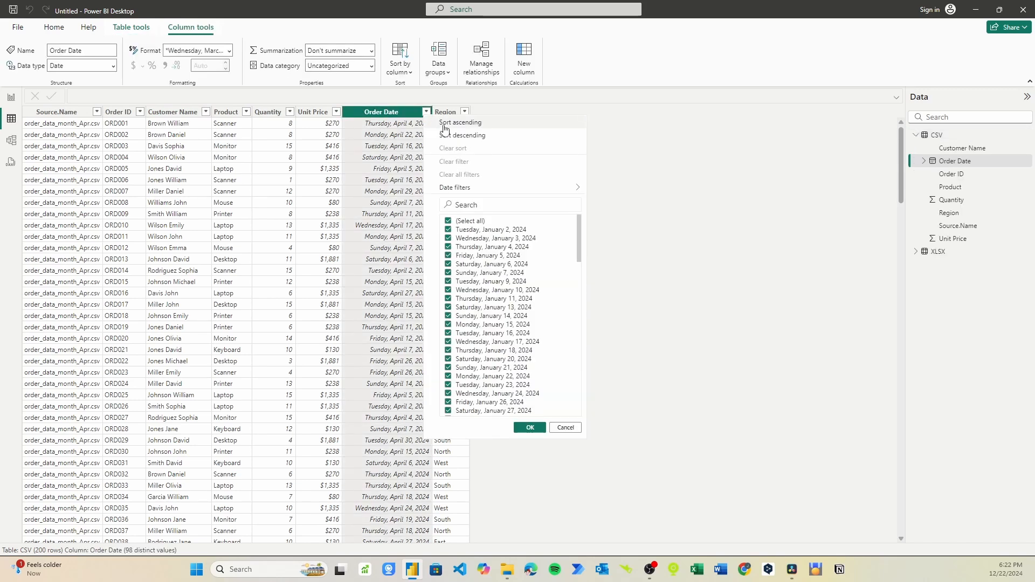
pyautogui.click(447, 129)
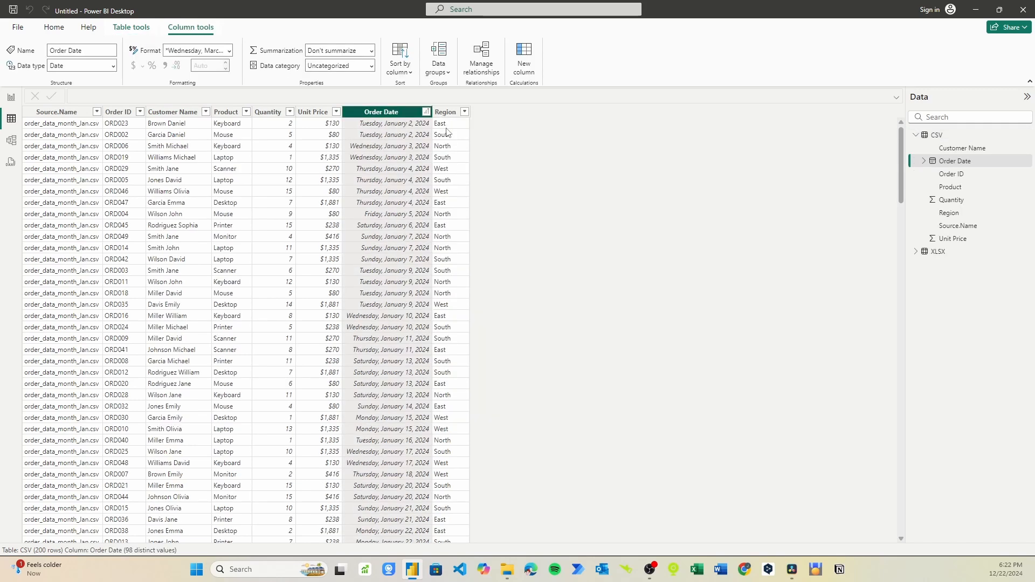
pyautogui.click(426, 113)
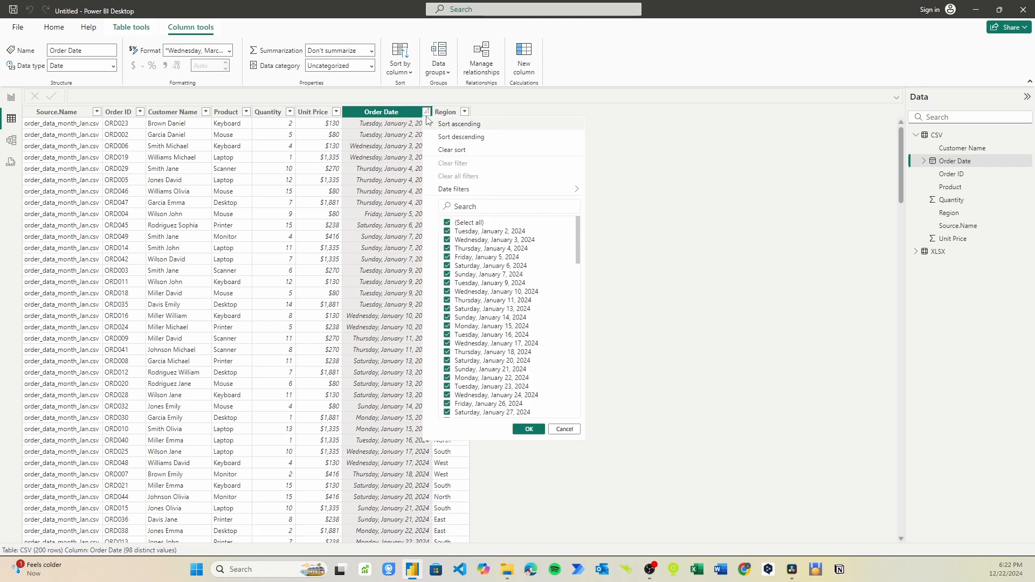
pyautogui.click(439, 143)
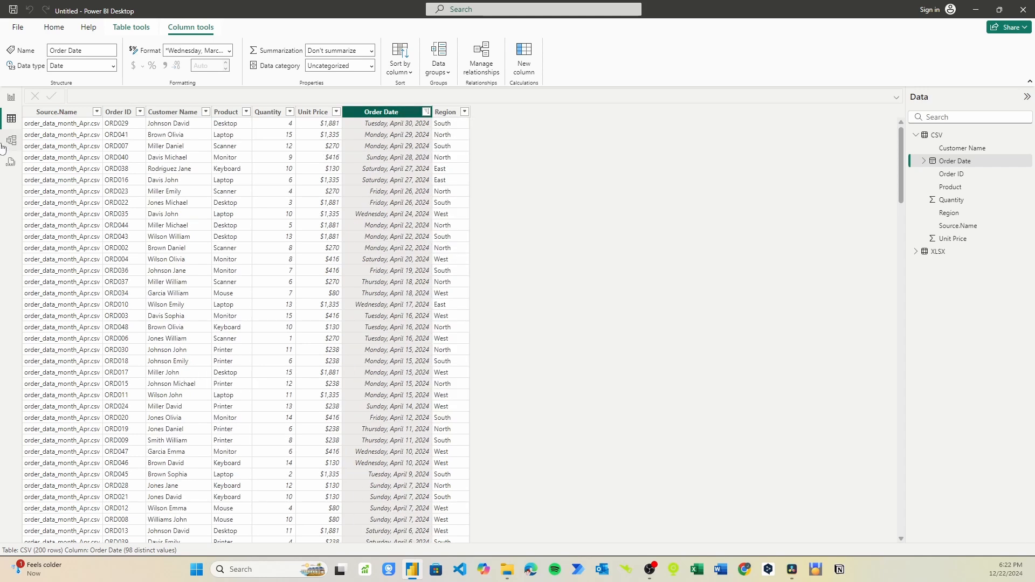
# - Sort the XLSX table by Order Date in ascending and descending order, clear the sort, and return to Report view
pyautogui.click(915, 136)
pyautogui.click(916, 148)
pyautogui.click(933, 149)
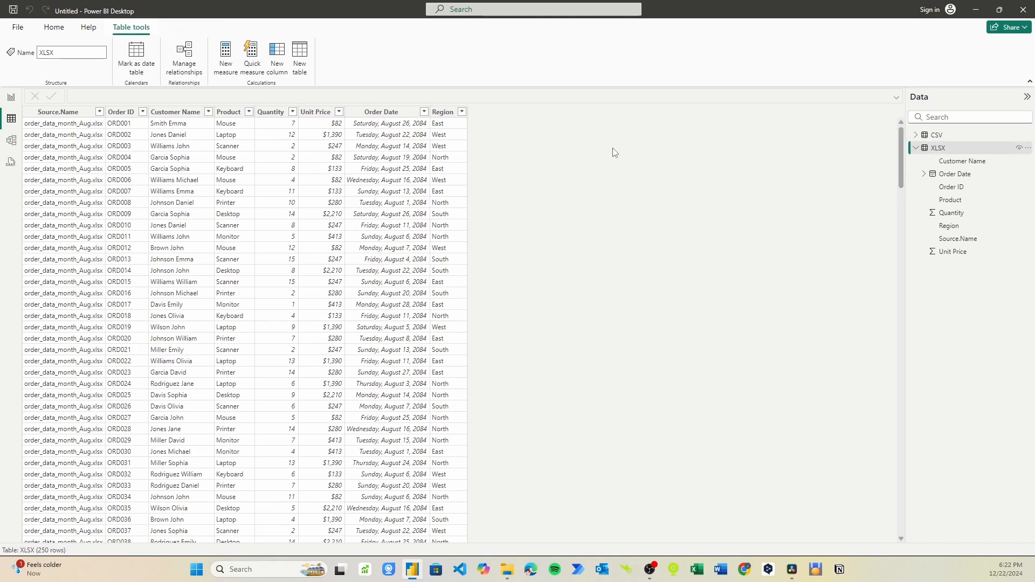
pyautogui.click(410, 112)
pyautogui.click(424, 112)
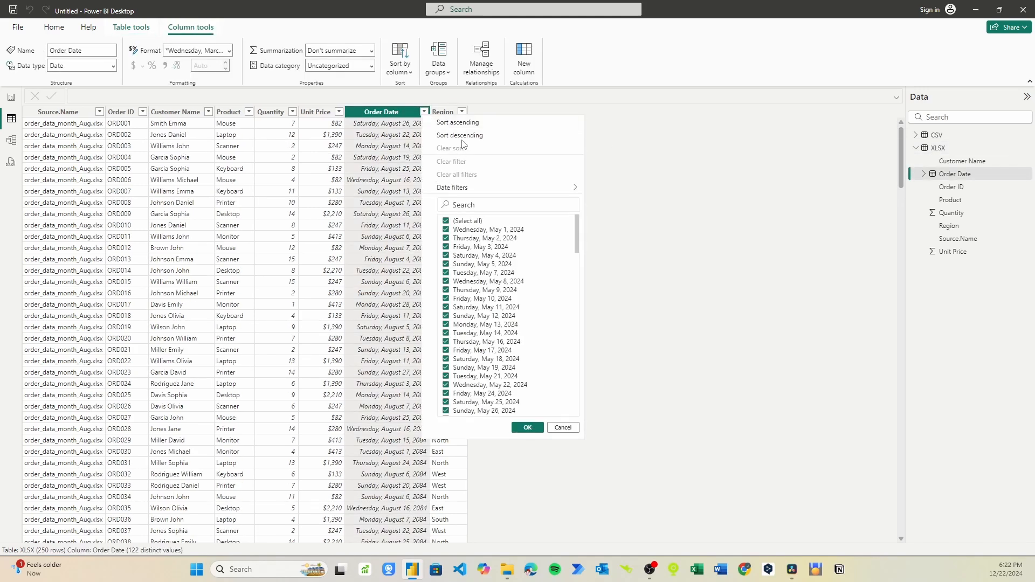
pyautogui.click(463, 123)
pyautogui.click(425, 112)
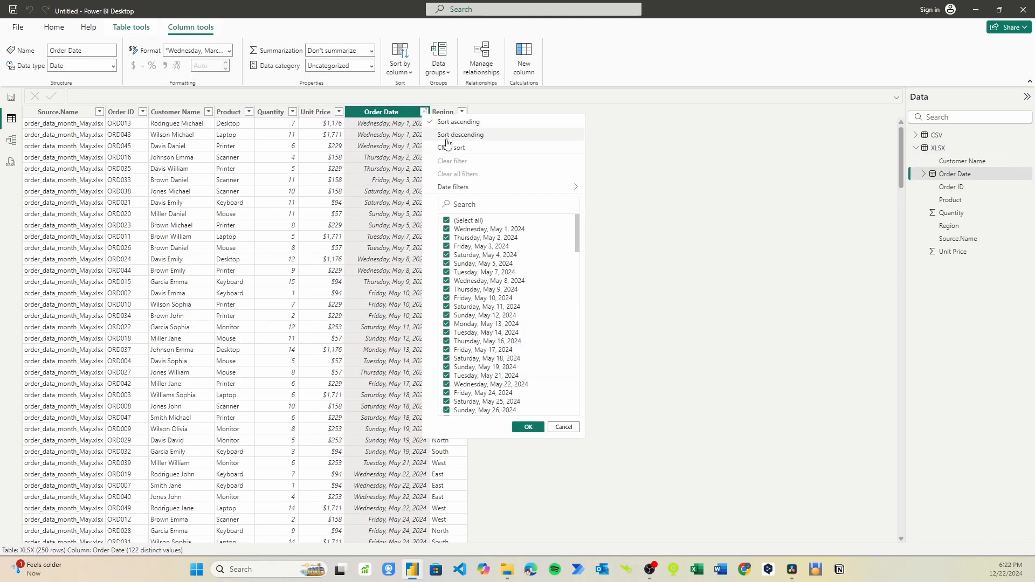
pyautogui.click(439, 135)
pyautogui.click(424, 113)
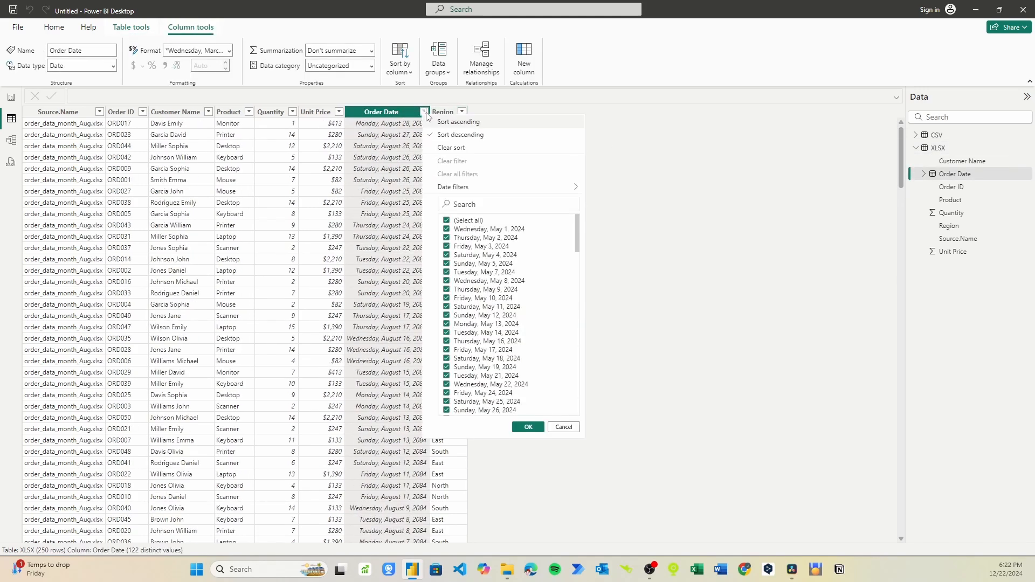
pyautogui.click(441, 148)
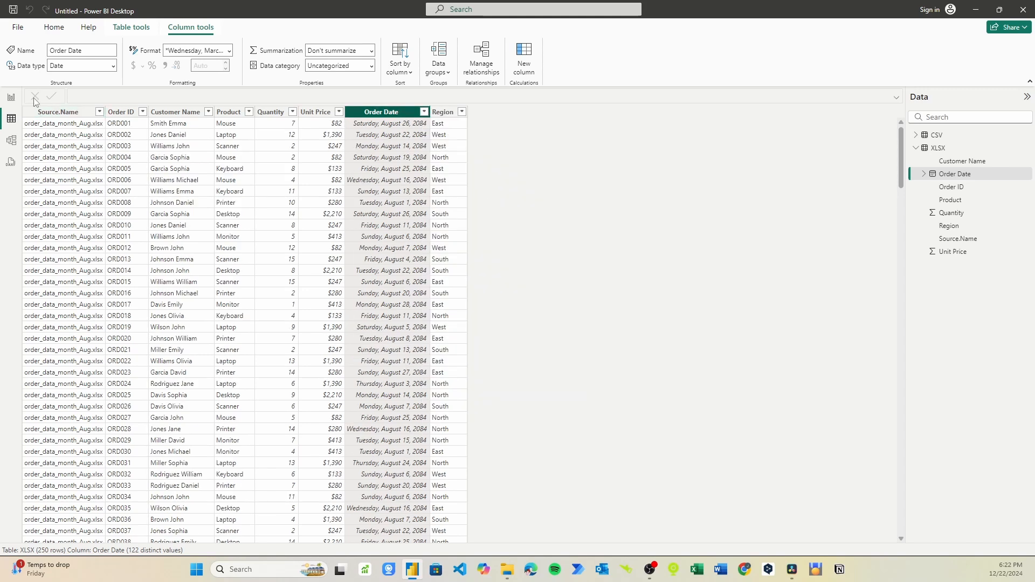
pyautogui.click(16, 98)
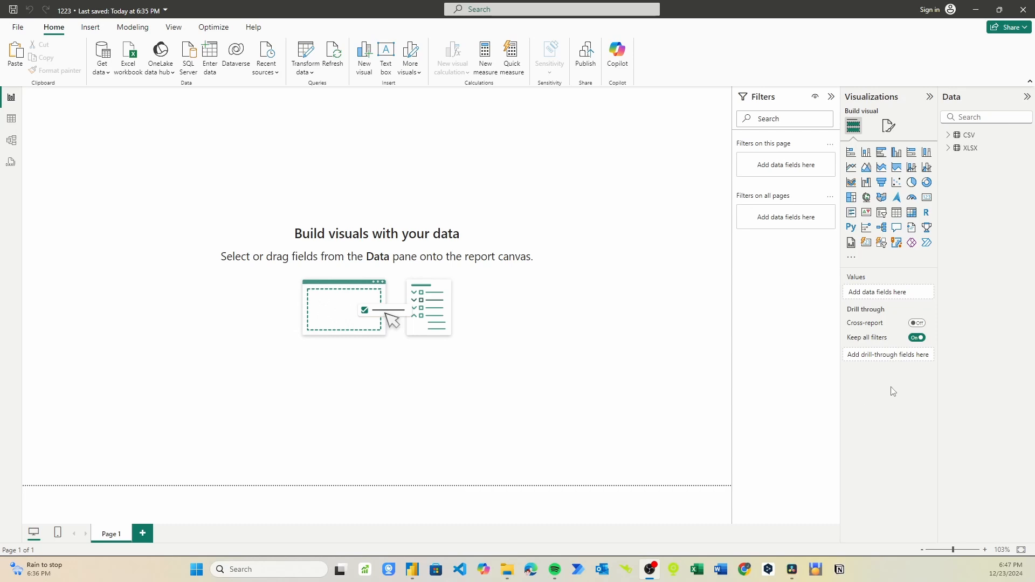
# - Open the CSV query for editing and append the XLSX table to it as a new query
pyautogui.rightClick(969, 137)
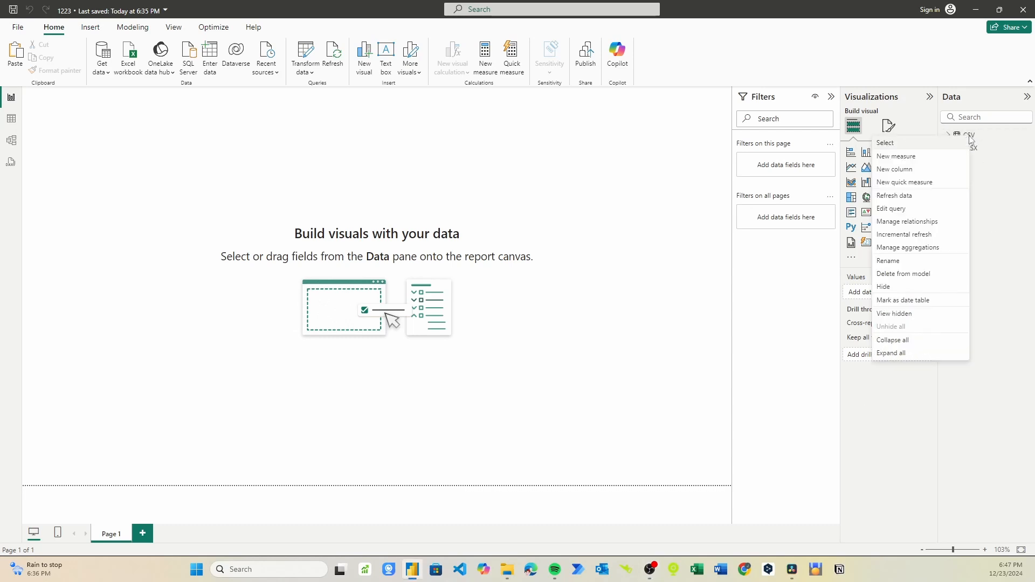
pyautogui.click(952, 209)
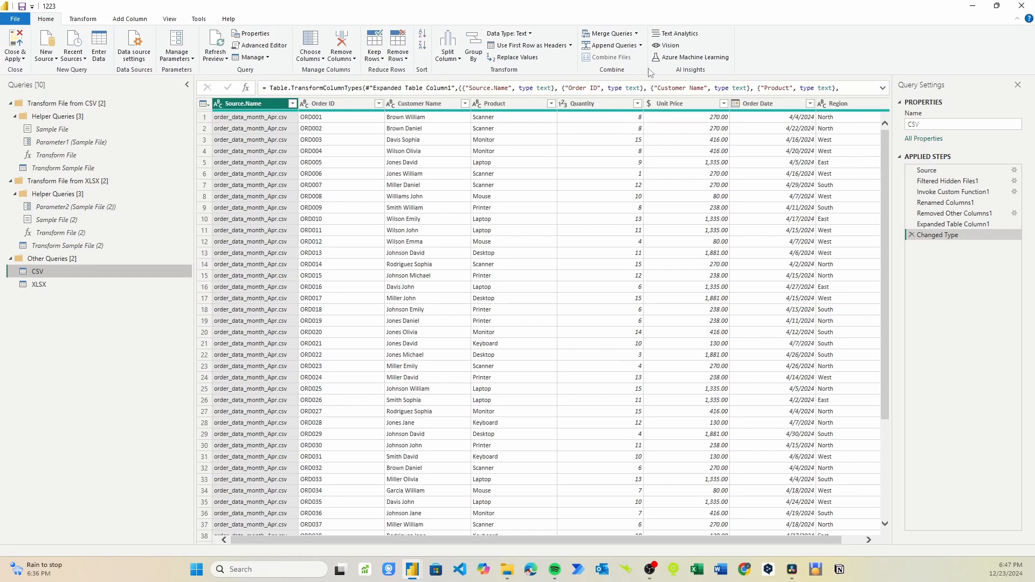
pyautogui.click(640, 46)
pyautogui.click(640, 70)
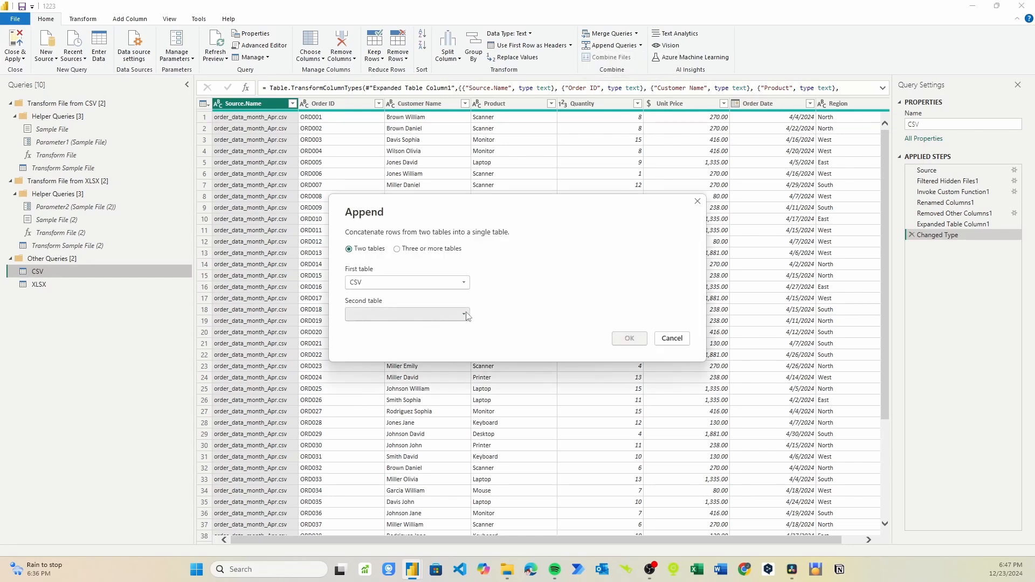
pyautogui.click(466, 316)
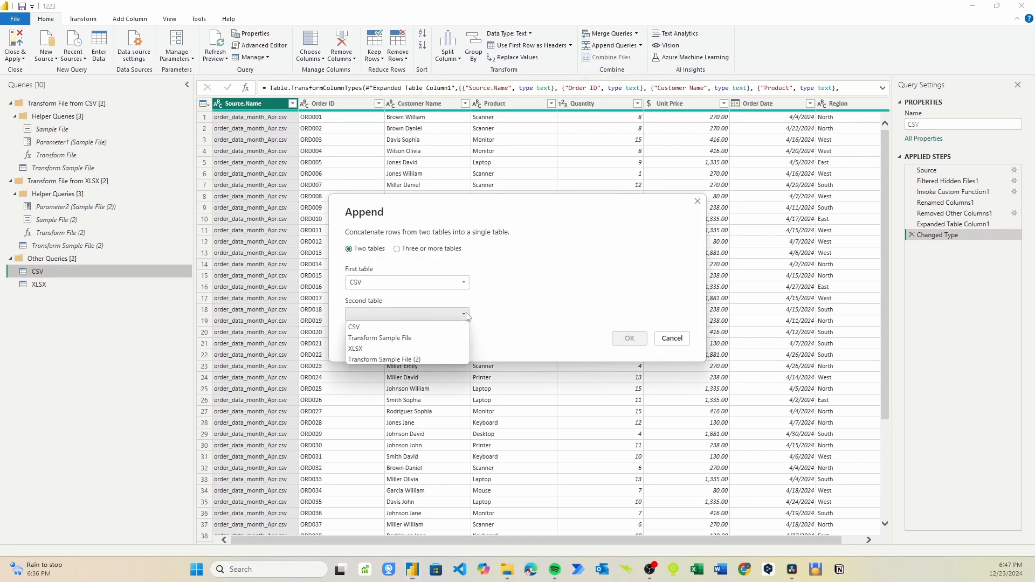
pyautogui.click(453, 347)
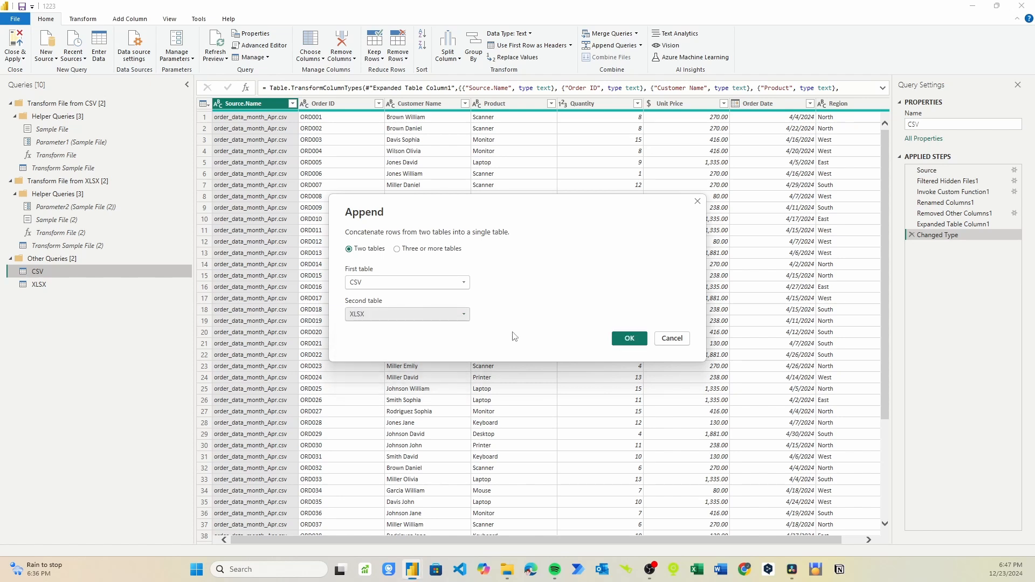
pyautogui.click(627, 339)
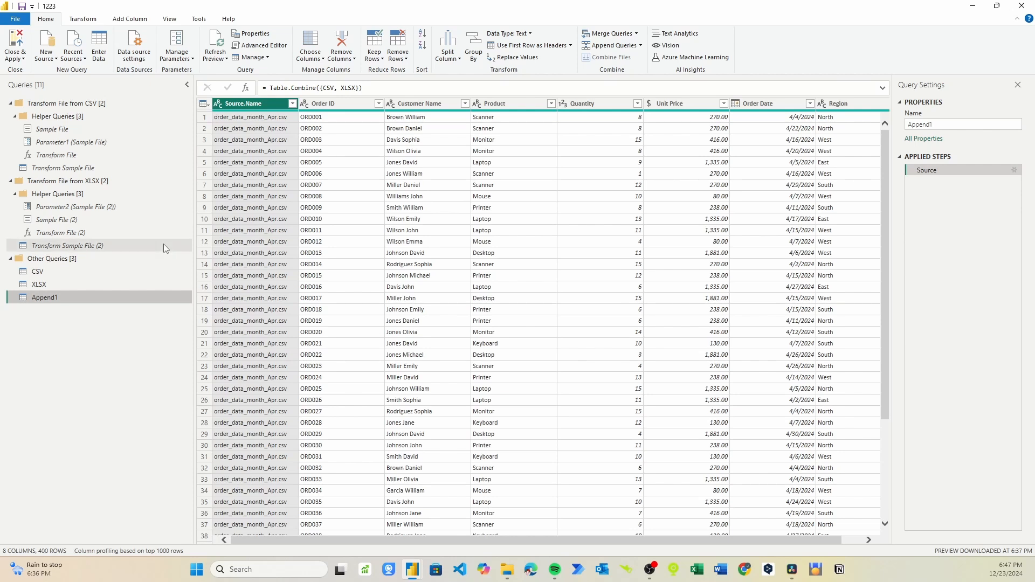
# - Close and apply the query changes, and show the appended table in Table view
pyautogui.click(24, 59)
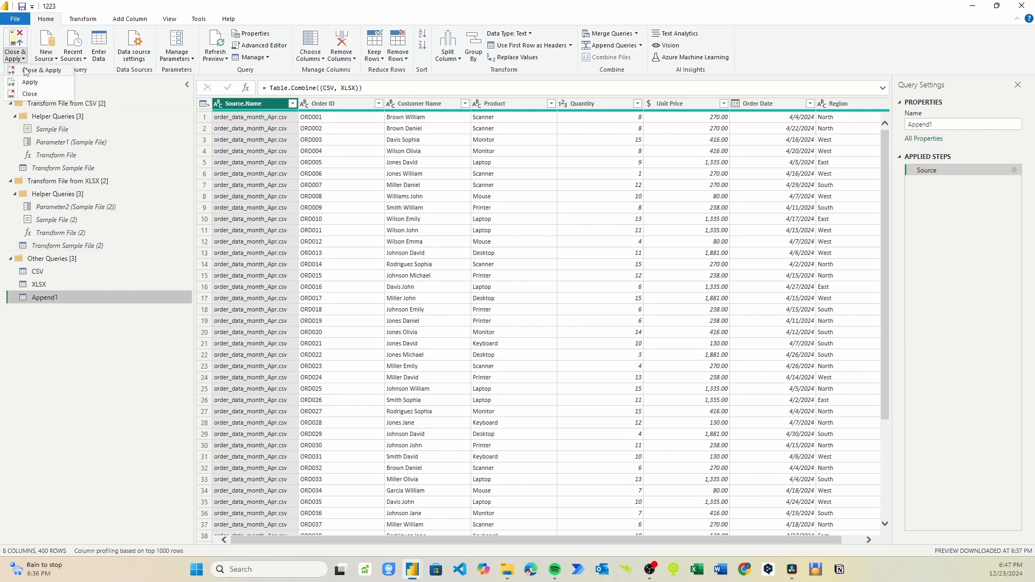
pyautogui.click(25, 72)
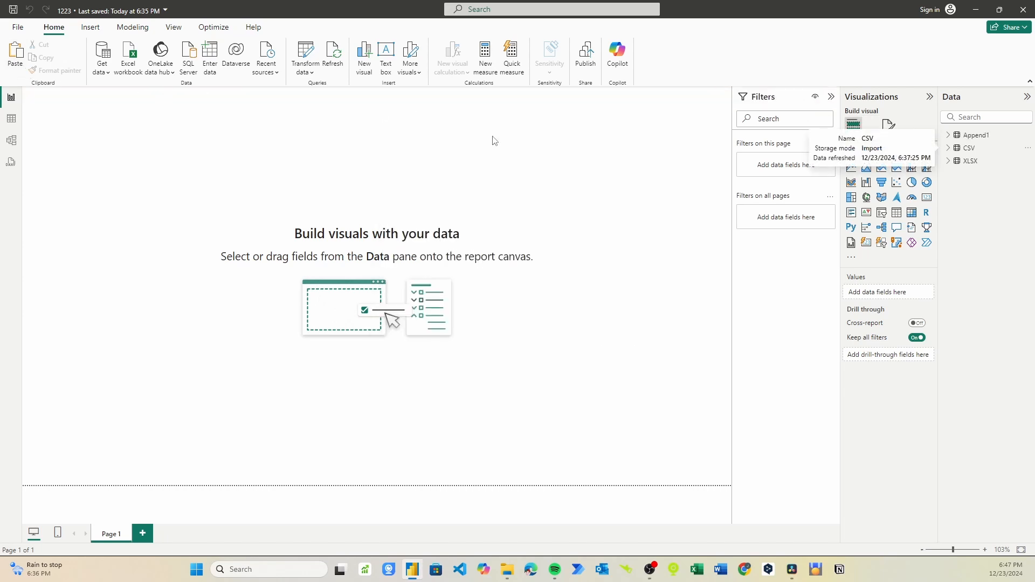
pyautogui.click(959, 139)
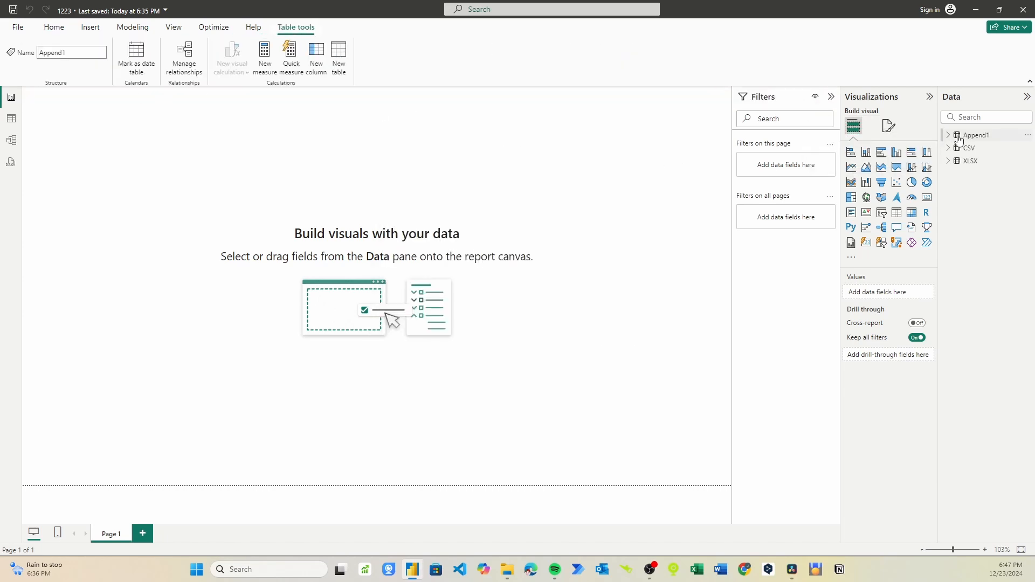
pyautogui.click(13, 121)
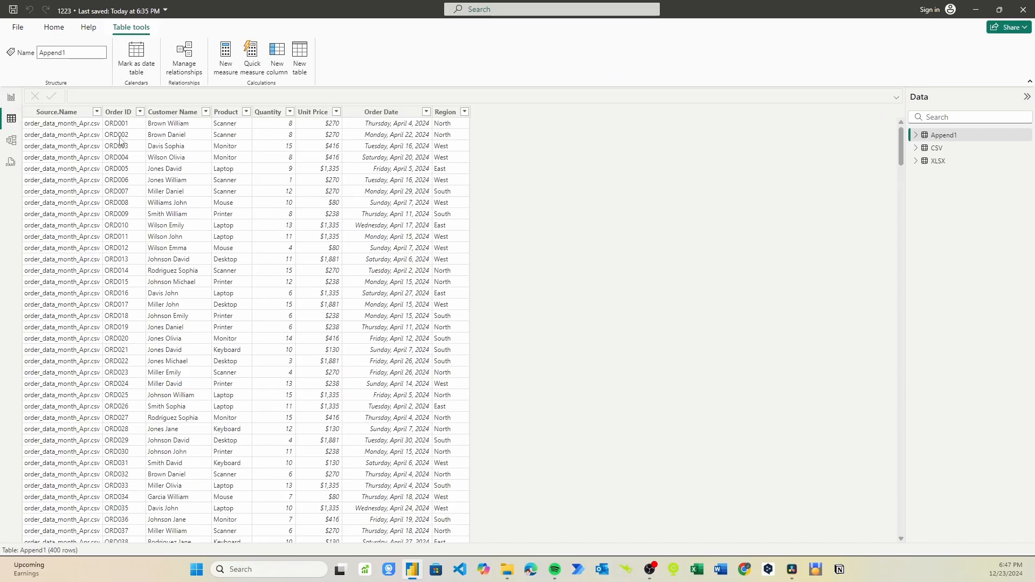
# - Sort the appended table by Order Date in ascending, followed by descending, order, and return to Report view
pyautogui.click(426, 113)
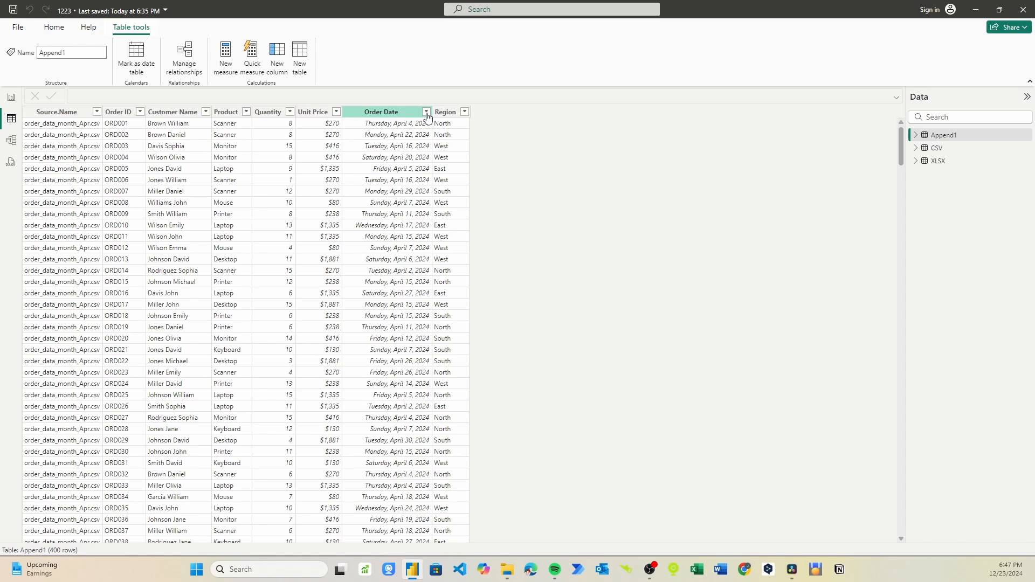
pyautogui.click(426, 112)
pyautogui.click(443, 125)
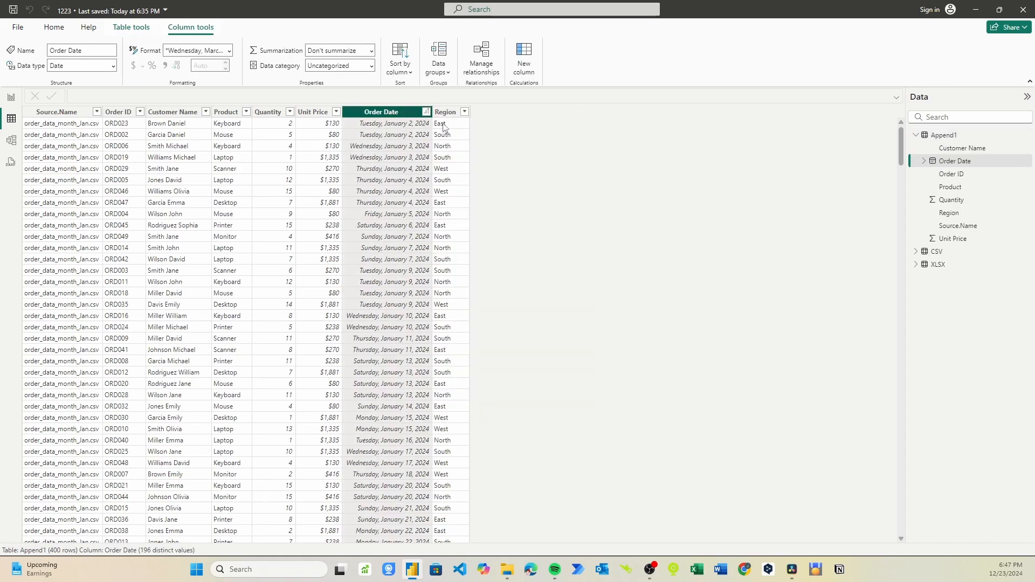
pyautogui.click(427, 112)
pyautogui.click(451, 138)
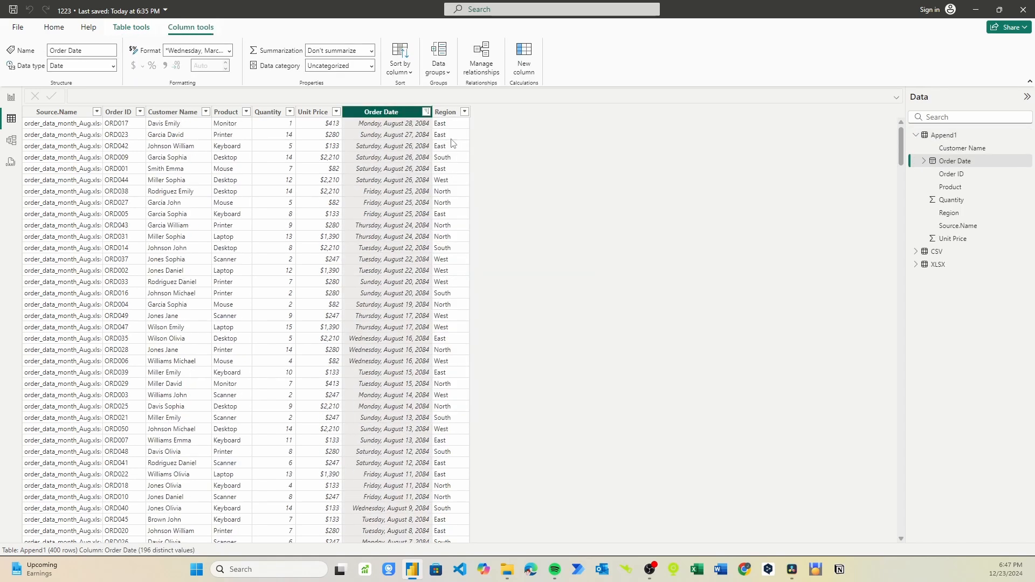
pyautogui.click(426, 112)
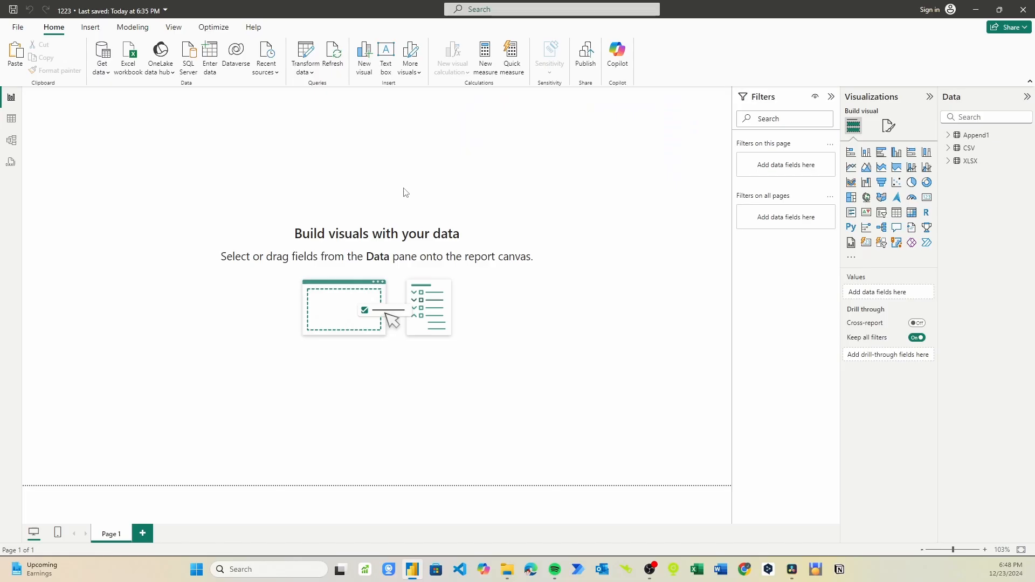
# - Insert a line chart, widen it to nearly the full page width, and move it down to leave space above
pyautogui.click(851, 168)
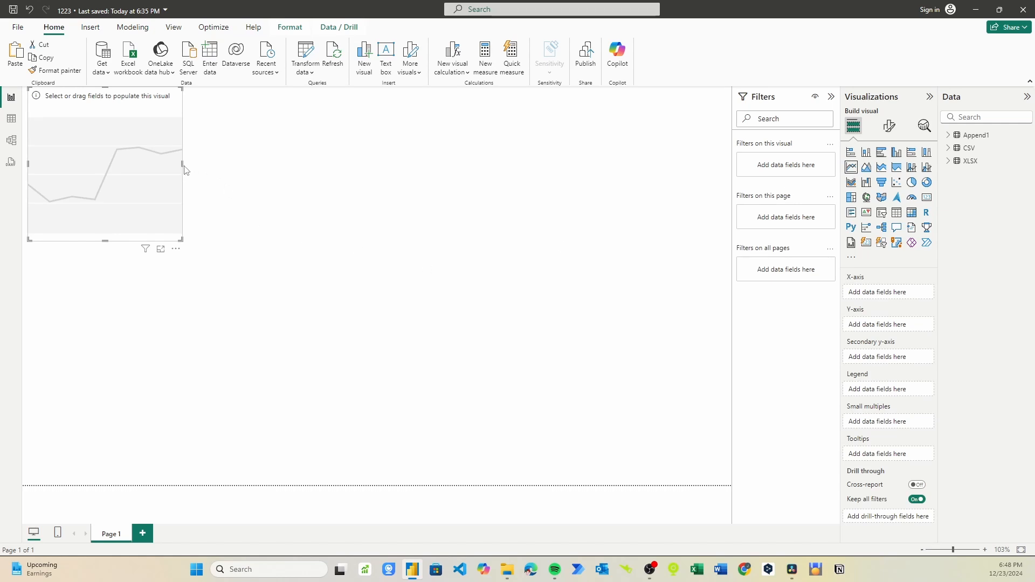
pyautogui.moveTo(182, 165); pyautogui.dragTo(720, 173)
pyautogui.moveTo(671, 237); pyautogui.dragTo(666, 289)
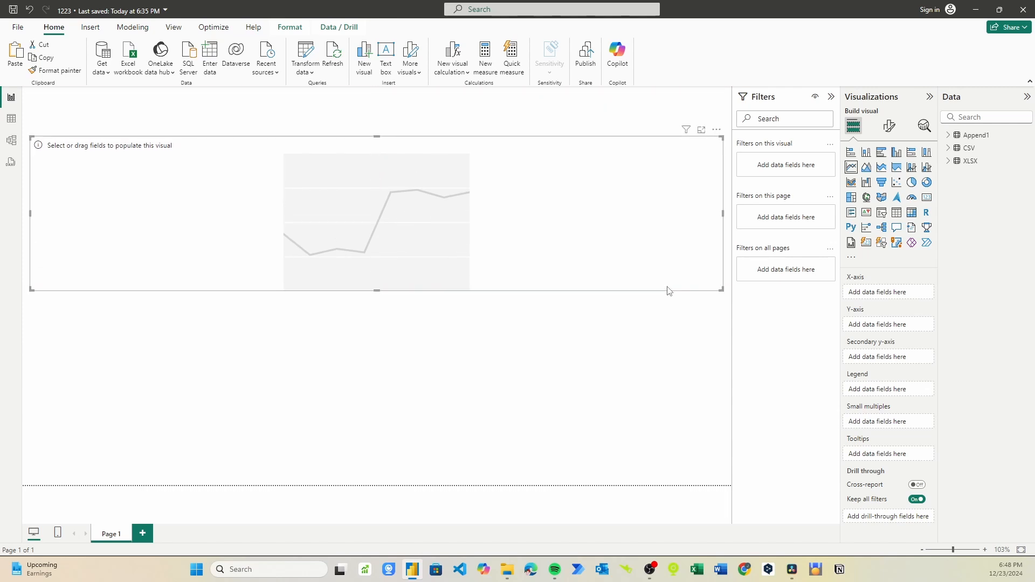
# - Assign Order Date from Append1 to the line chart's X-axis, keeping only the Month level of the date hierarchy
pyautogui.click(949, 136)
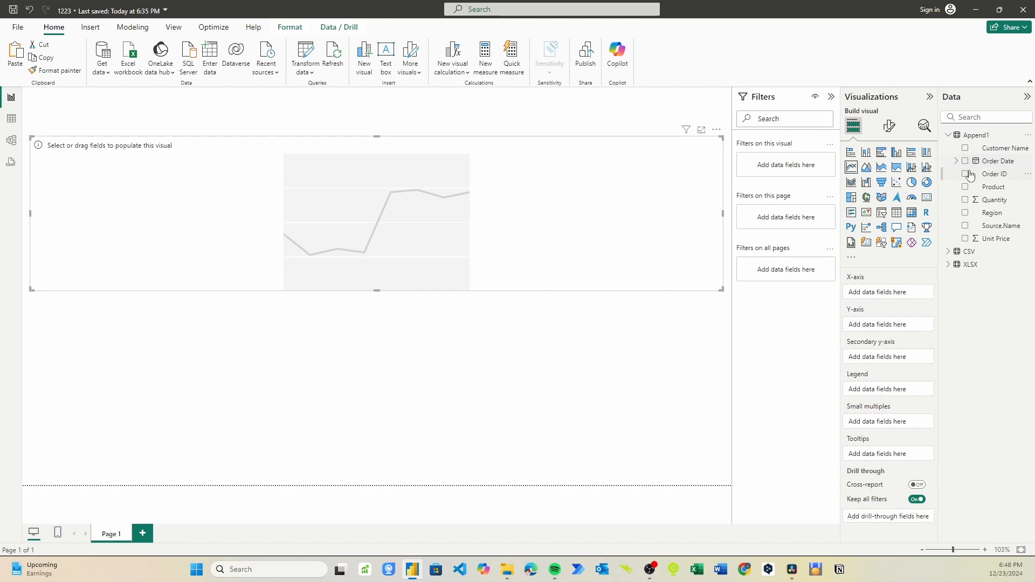
pyautogui.moveTo(970, 162); pyautogui.dragTo(881, 296)
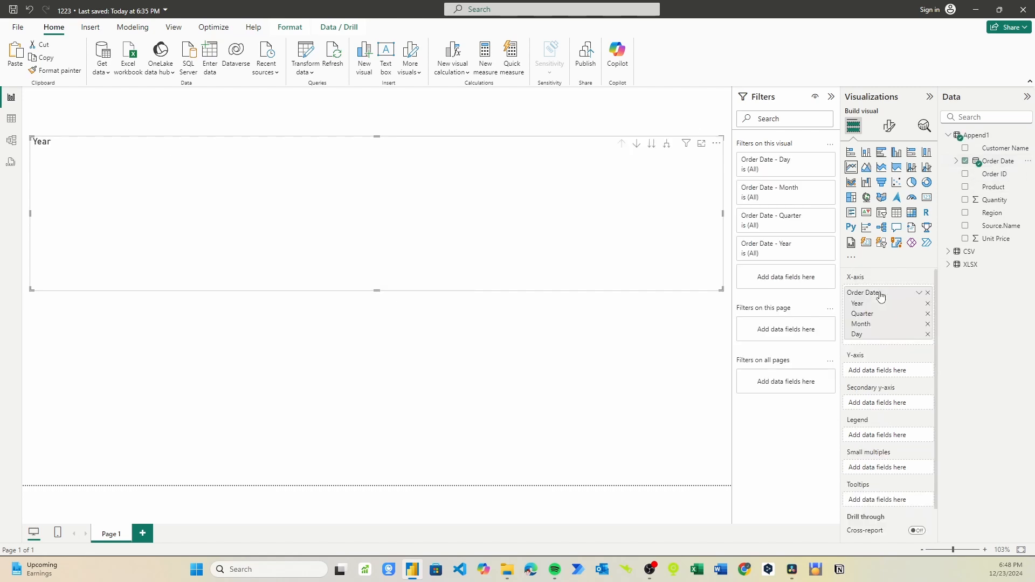
pyautogui.click(928, 334)
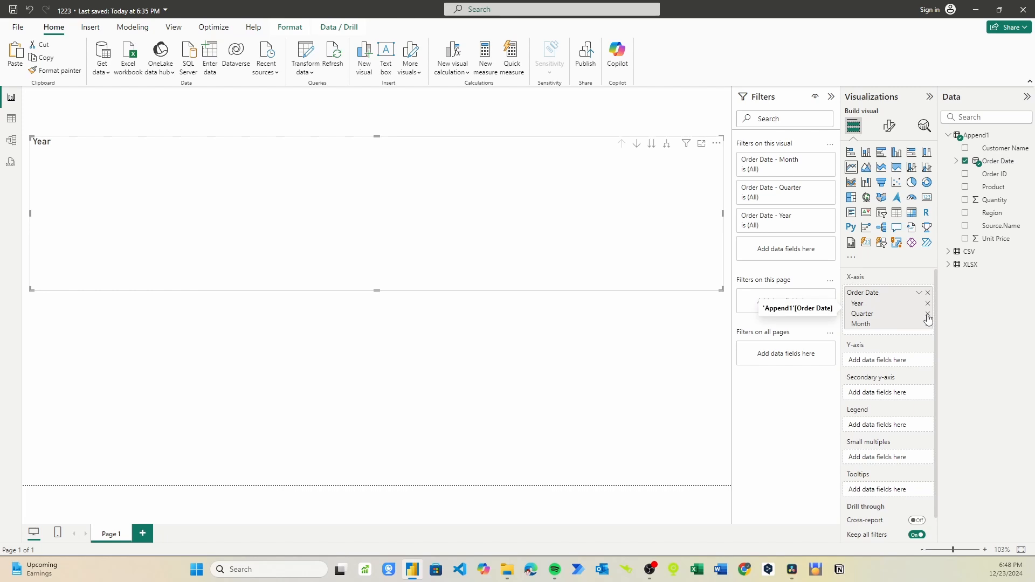
pyautogui.click(927, 314)
pyautogui.click(927, 304)
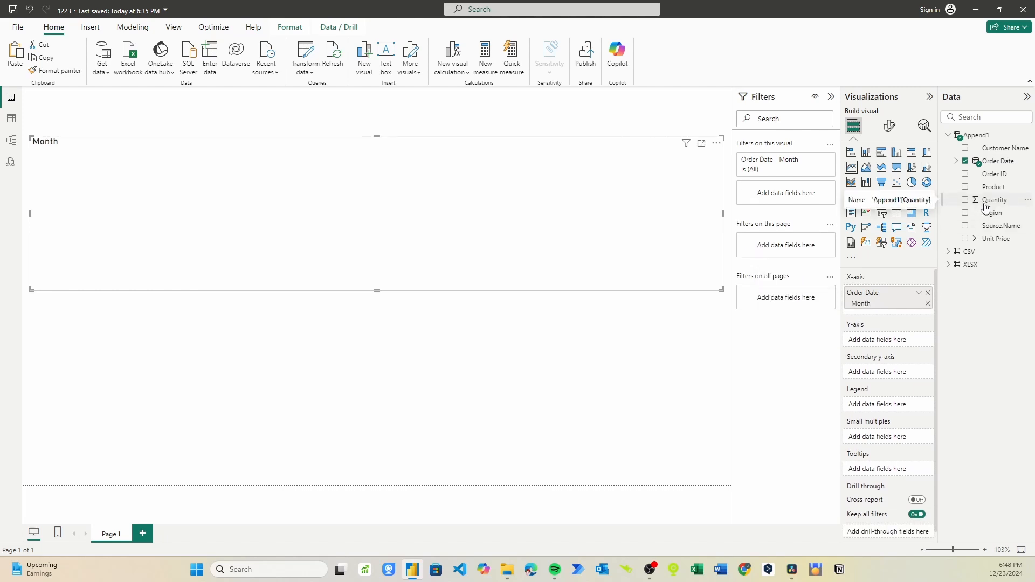
# - Plot Quantity on the line chart's Y-axis and split the lines by Product in the legend
pyautogui.moveTo(990, 203); pyautogui.dragTo(863, 345)
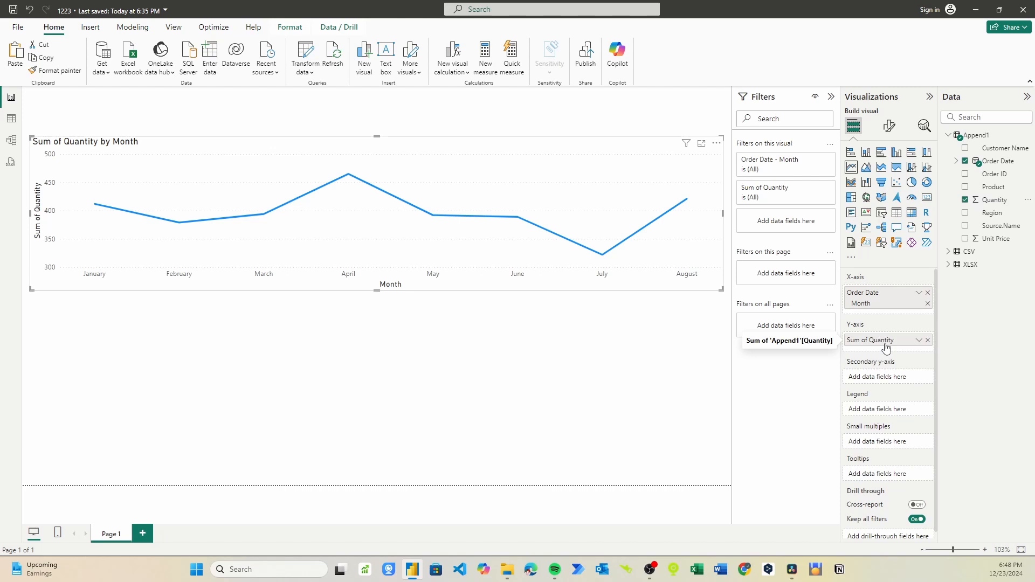
pyautogui.moveTo(974, 190); pyautogui.dragTo(882, 412)
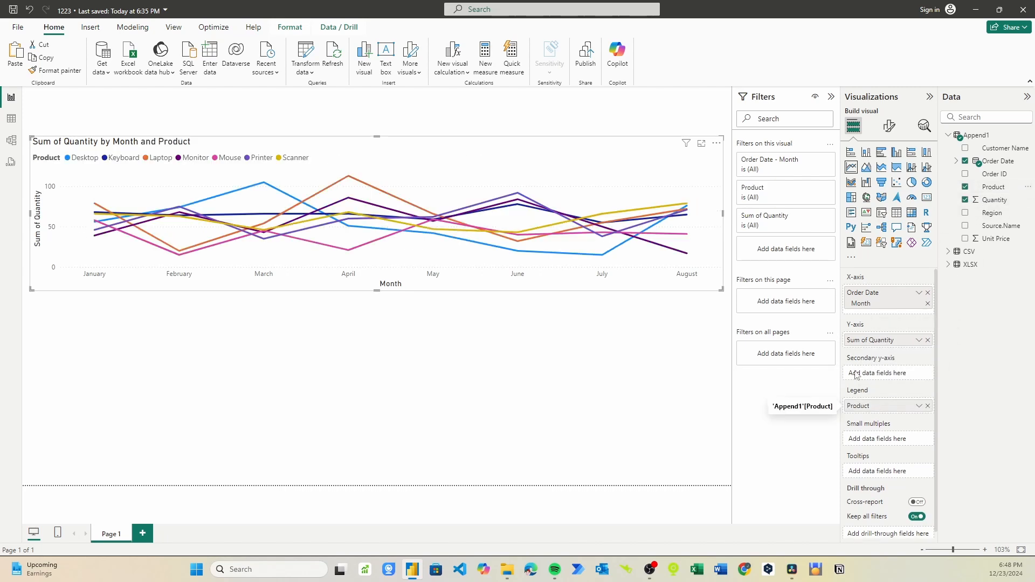
pyautogui.click(180, 391)
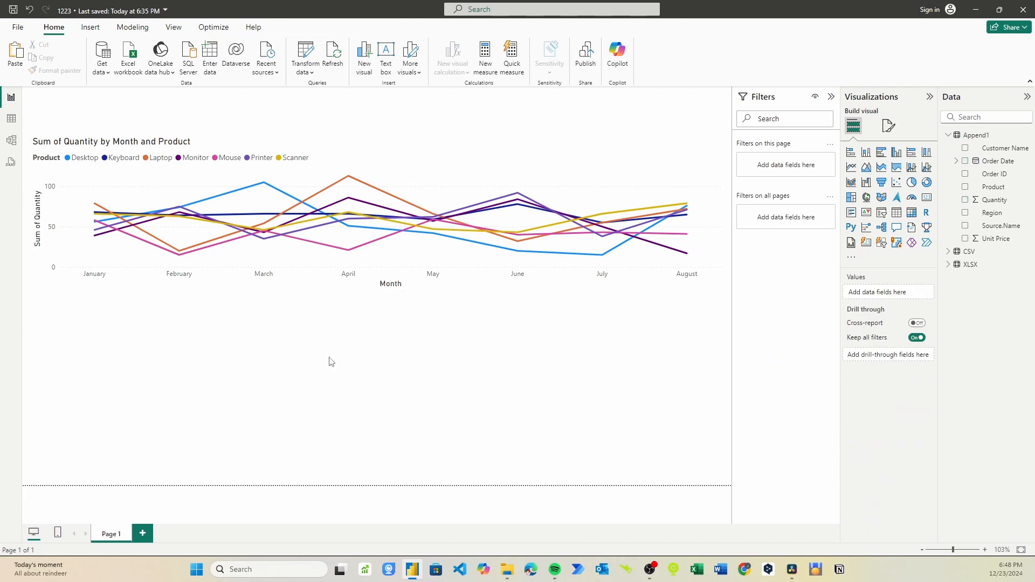
# - Add a donut chart of Quantity by Product beneath the line chart, resized to fill the lower-left part of the page
pyautogui.click(927, 183)
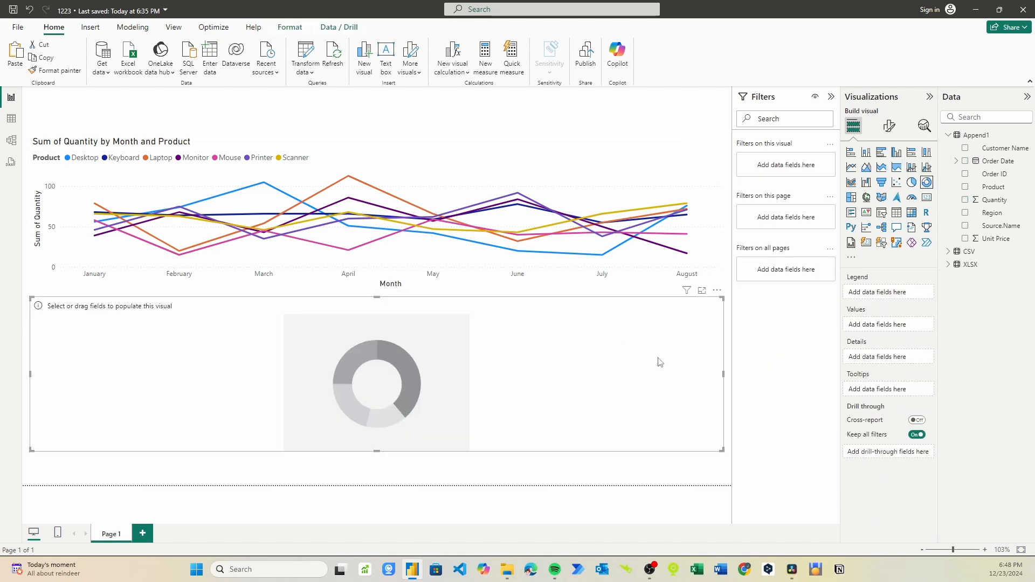
pyautogui.moveTo(723, 375); pyautogui.dragTo(324, 401)
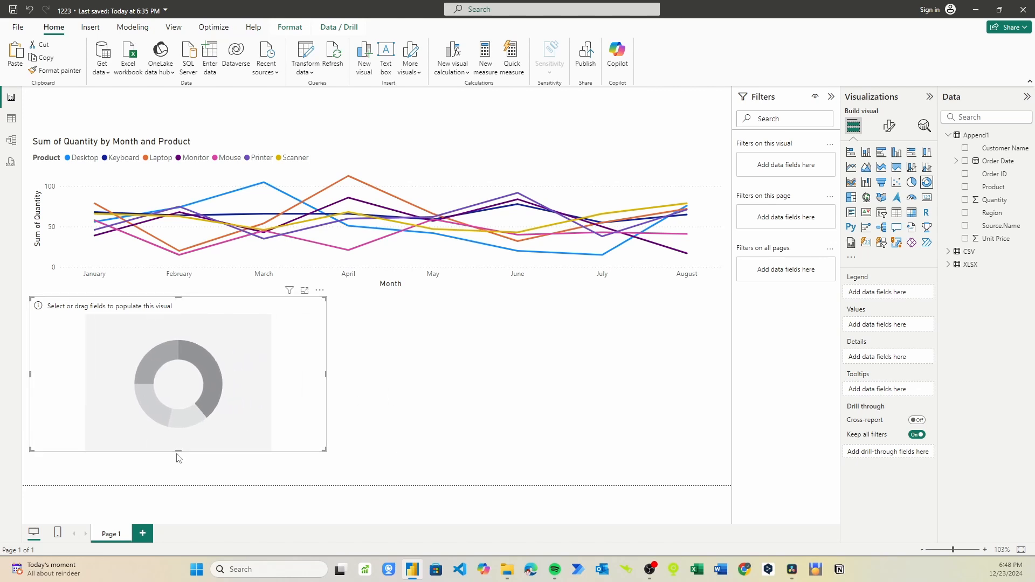
pyautogui.moveTo(176, 451); pyautogui.dragTo(176, 475)
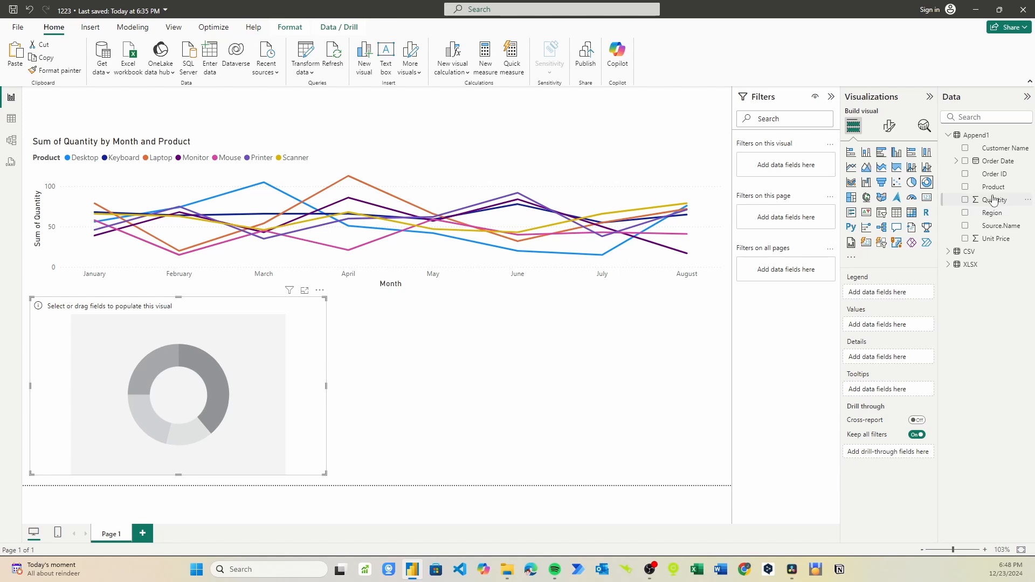
pyautogui.moveTo(905, 280); pyautogui.dragTo(906, 292)
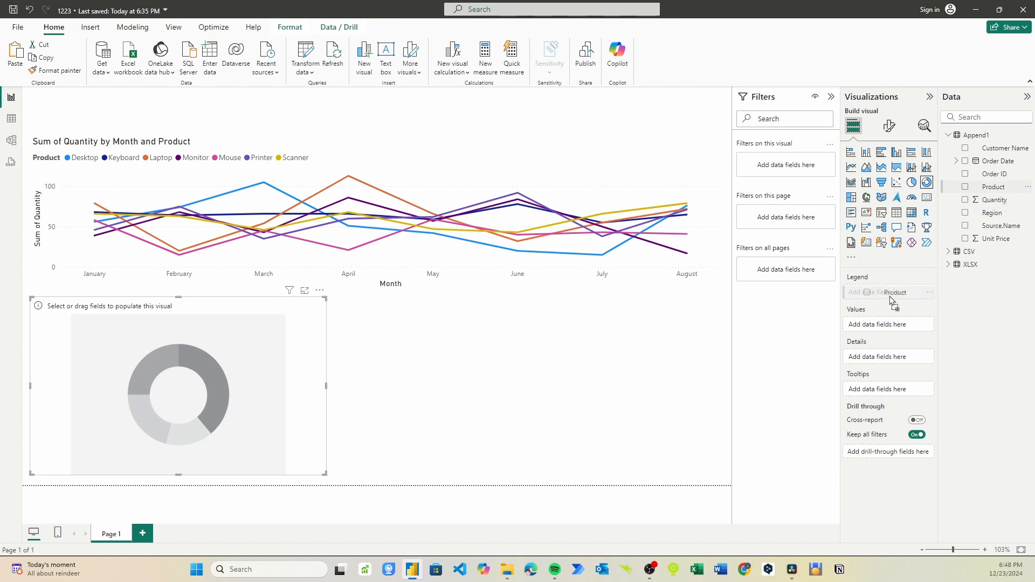
pyautogui.moveTo(995, 199); pyautogui.dragTo(897, 331)
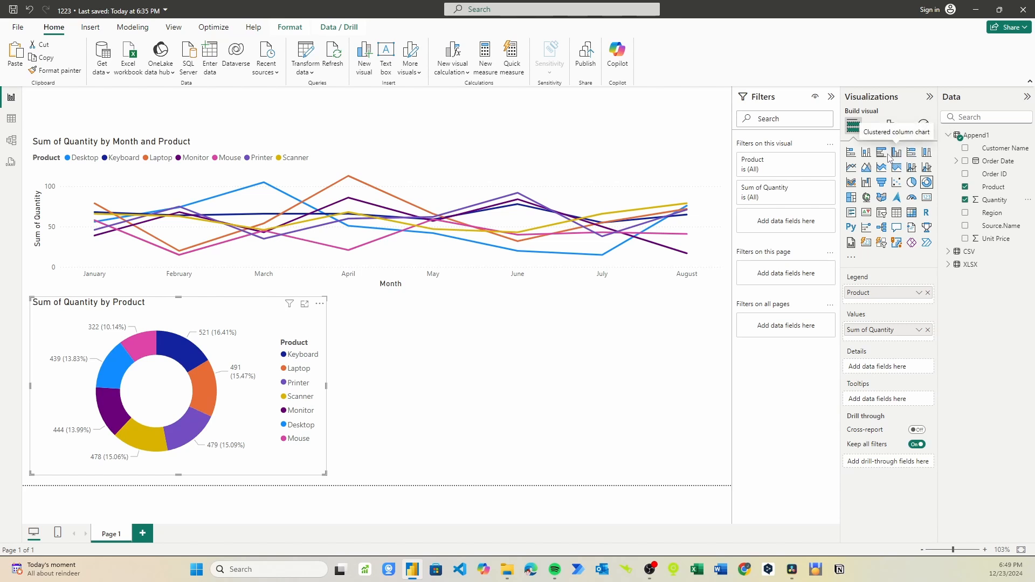
pyautogui.click(599, 350)
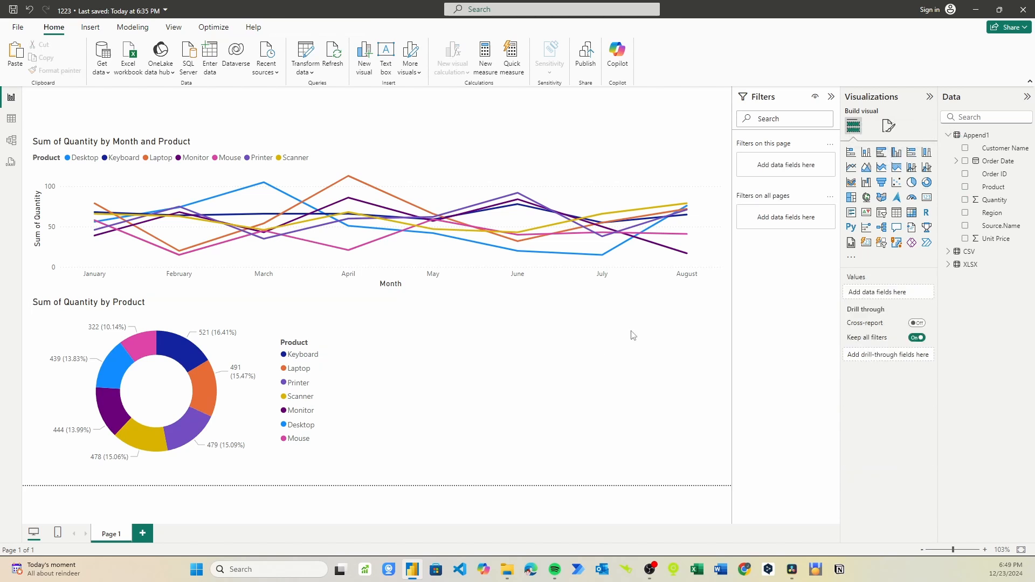
# - Add a clustered bar chart beside the donut chart, with Region on the Y-axis, Quantity on the X-axis and Product as legend
pyautogui.click(881, 154)
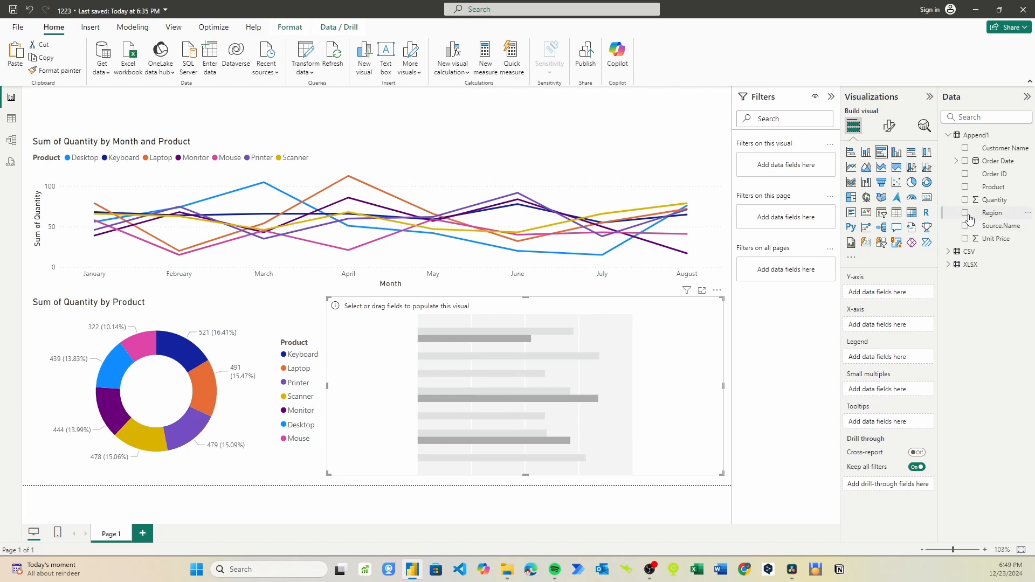
pyautogui.moveTo(992, 213); pyautogui.dragTo(893, 296)
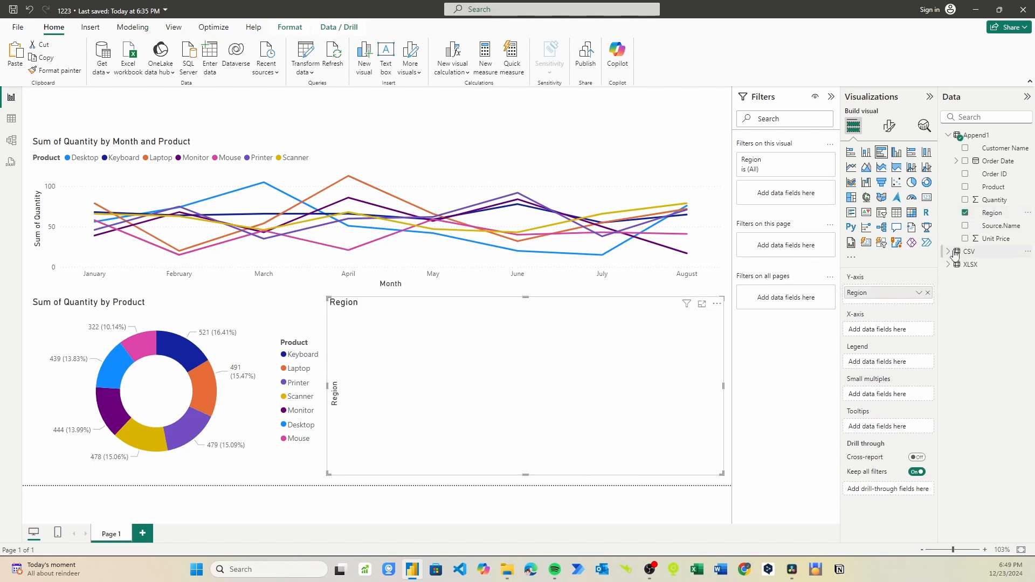
pyautogui.click(975, 204)
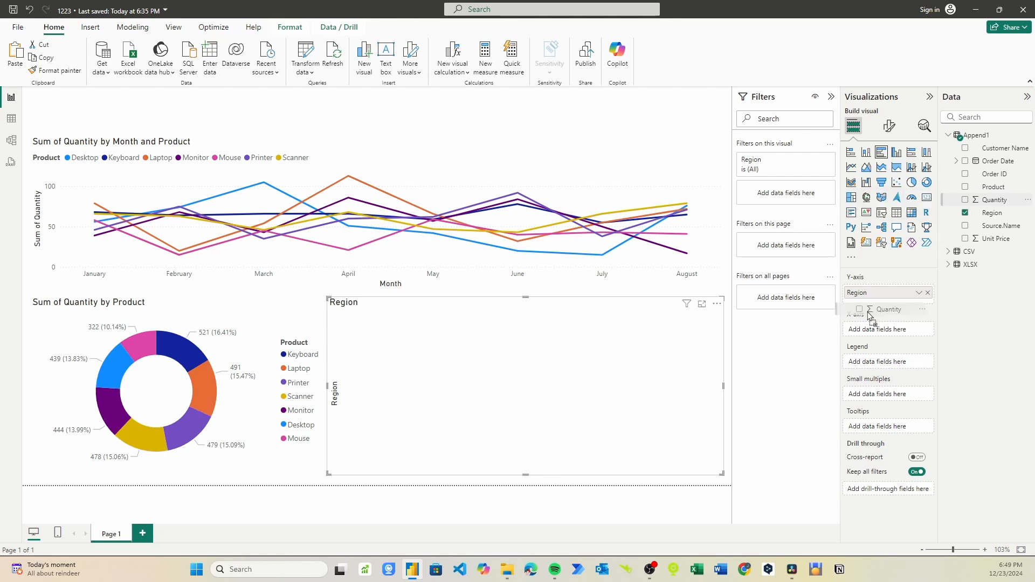
pyautogui.moveTo(971, 194); pyautogui.dragTo(882, 366)
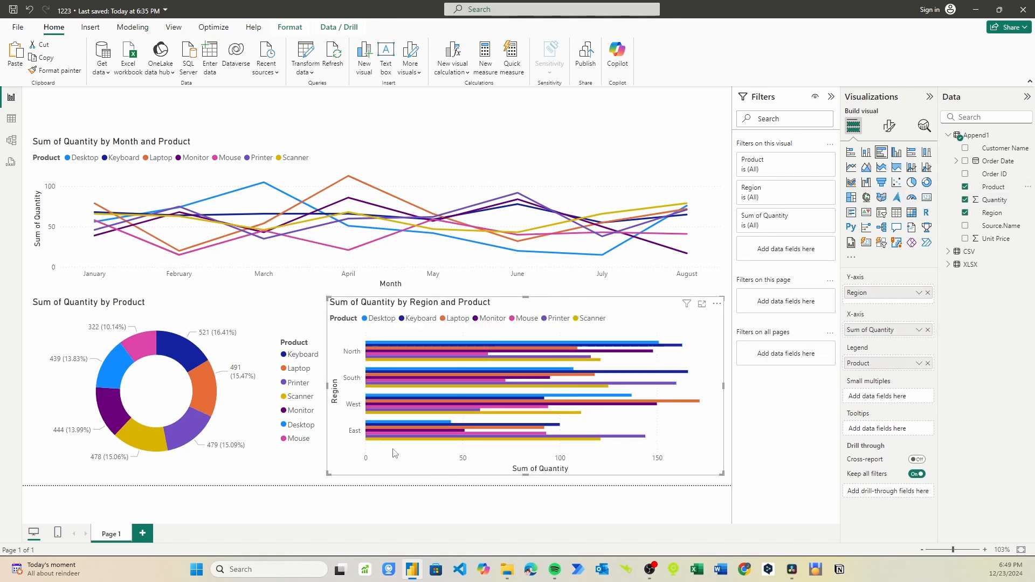
# - Narrow the bar chart from its left edge and widen the donut chart slightly toward it
pyautogui.moveTo(327, 386); pyautogui.dragTo(389, 393)
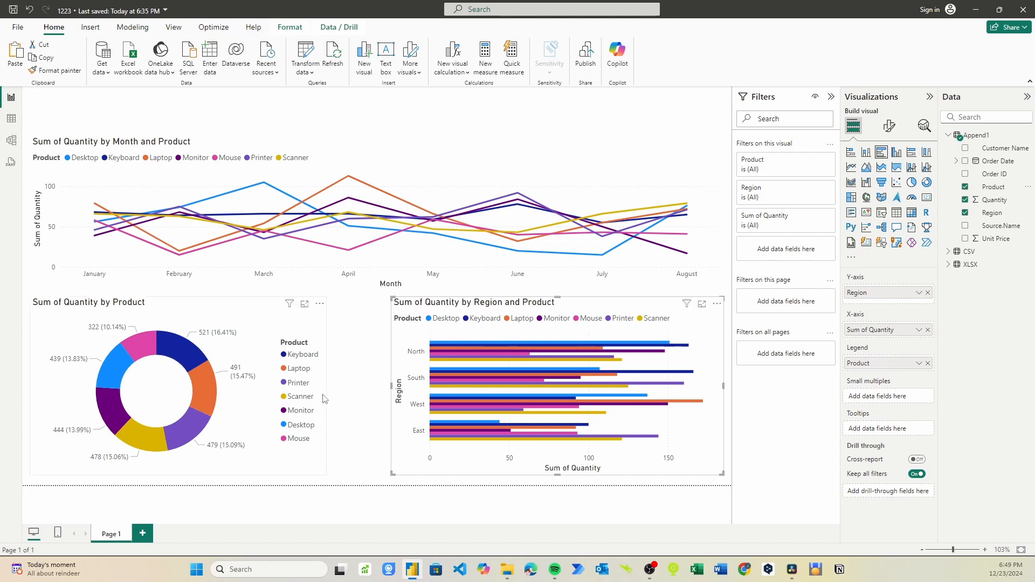
pyautogui.click(323, 398)
pyautogui.moveTo(326, 385); pyautogui.dragTo(346, 386)
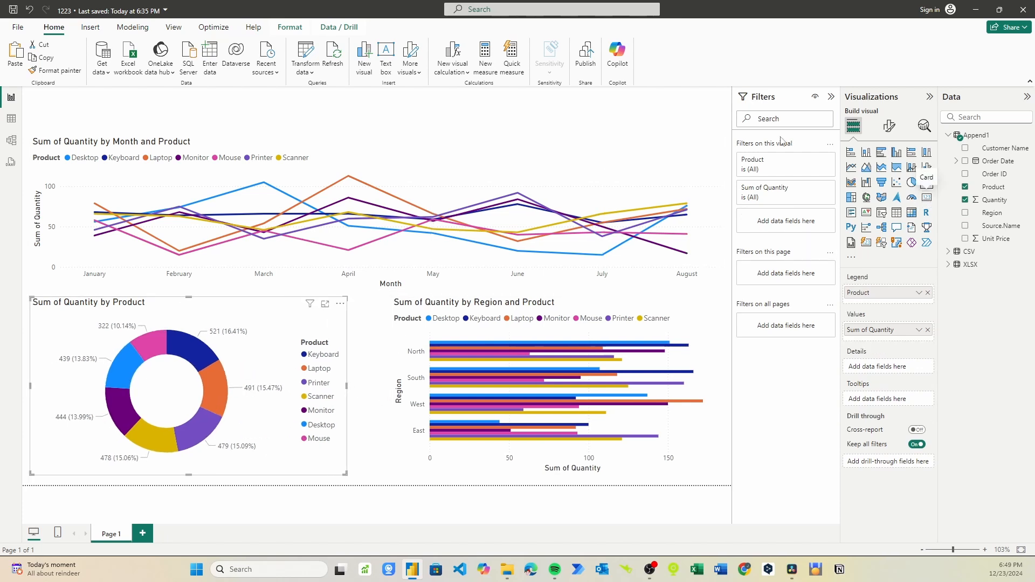
# - Add a card showing the Product field, shrunk and centred above the line chart
pyautogui.click(550, 128)
pyautogui.click(925, 198)
pyautogui.moveTo(167, 308); pyautogui.dragTo(174, 198)
pyautogui.moveTo(173, 195); pyautogui.dragTo(414, 129)
pyautogui.click(964, 187)
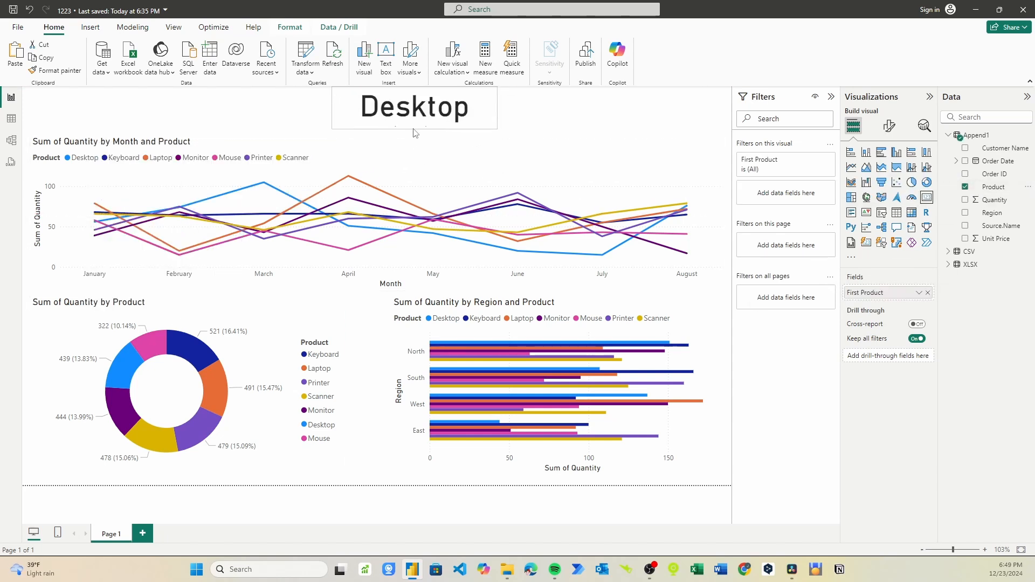
# - Cross-filter the report by selecting the donut chart's Keyboard, Laptop, Printer, Scanner and Monitor slices one after another
pyautogui.click(190, 361)
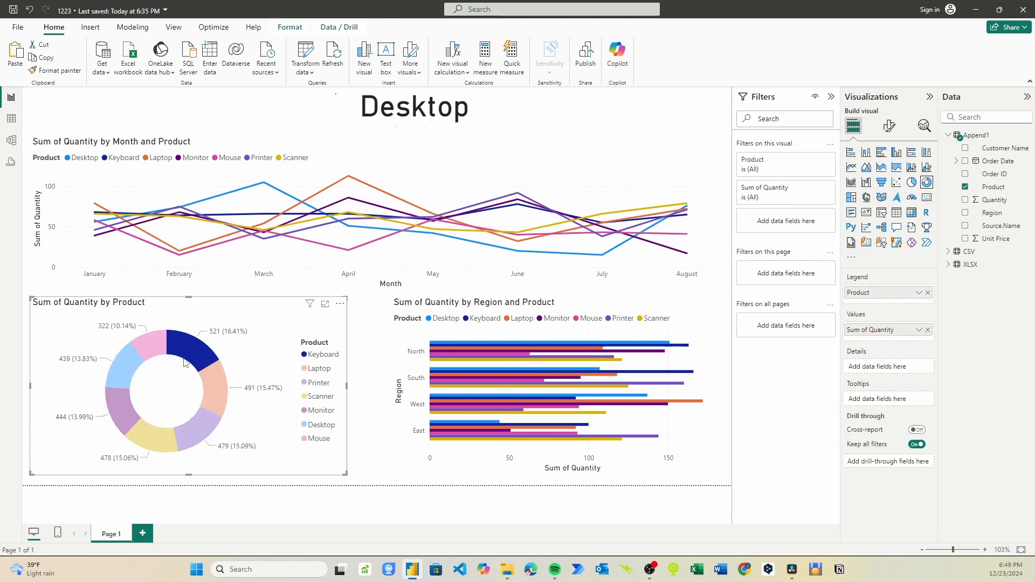
pyautogui.click(211, 397)
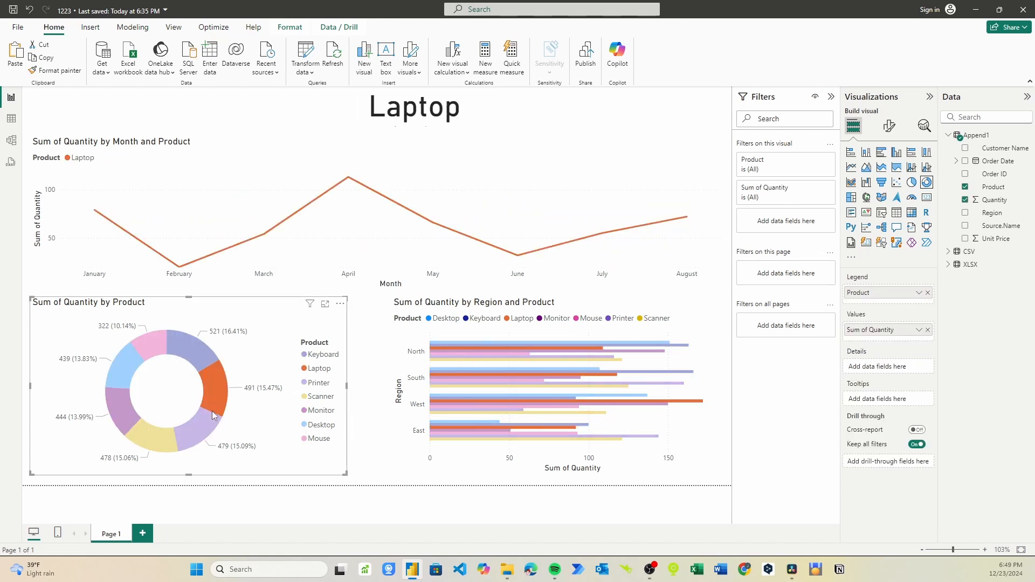
pyautogui.click(195, 438)
pyautogui.click(153, 440)
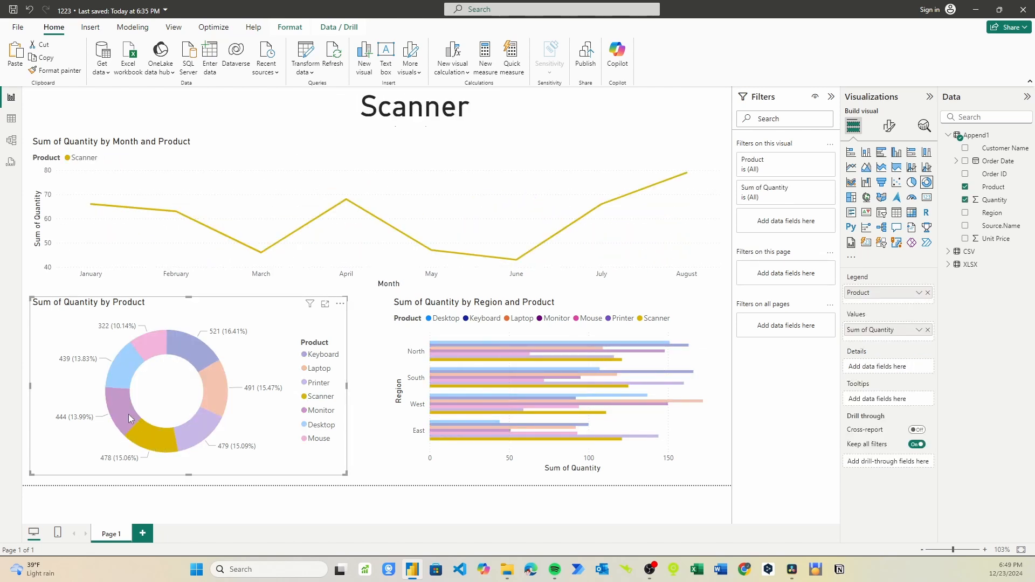
pyautogui.click(128, 414)
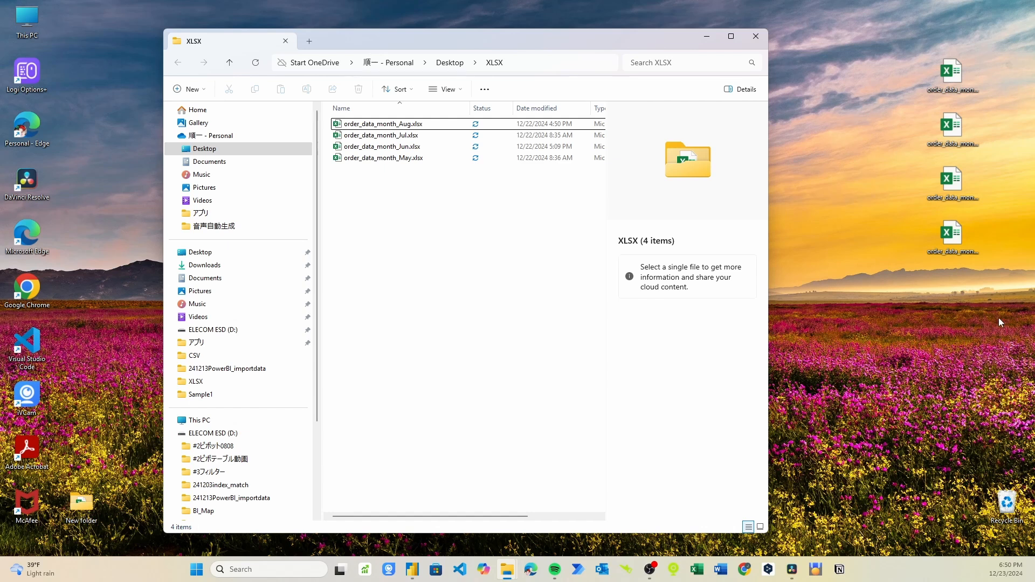
# - Move the Sep, Oct, Nov and Dec order files from the desktop into the XLSX folder, and switch back to Power BI Desktop
pyautogui.click(963, 253)
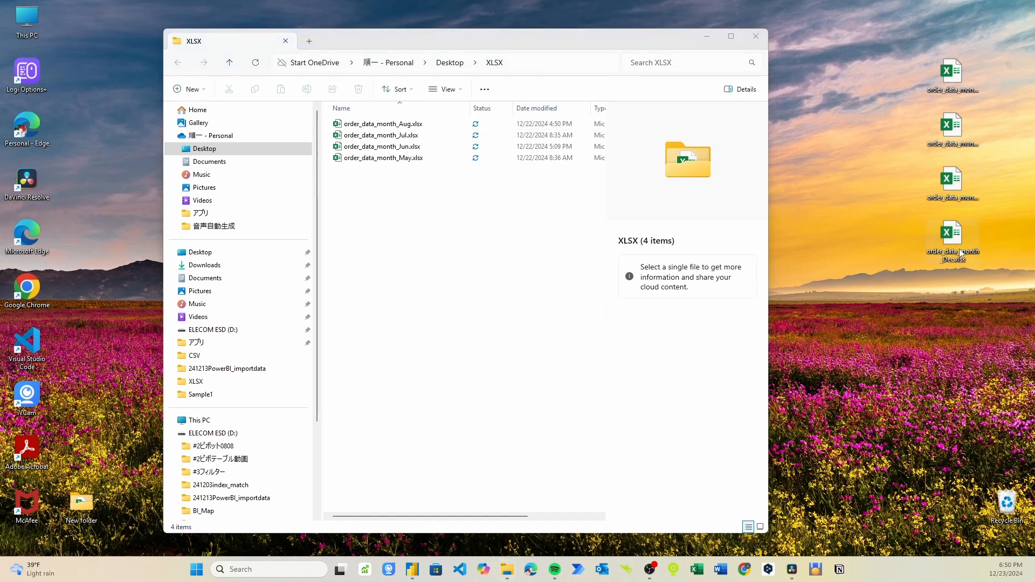
pyautogui.doubleClick(961, 253)
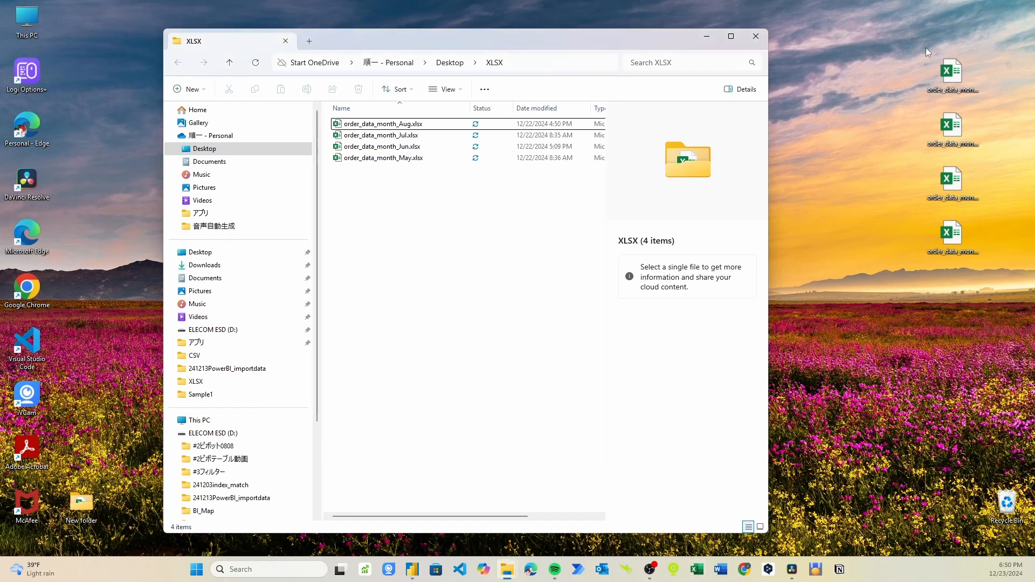
pyautogui.moveTo(927, 52); pyautogui.dragTo(477, 381)
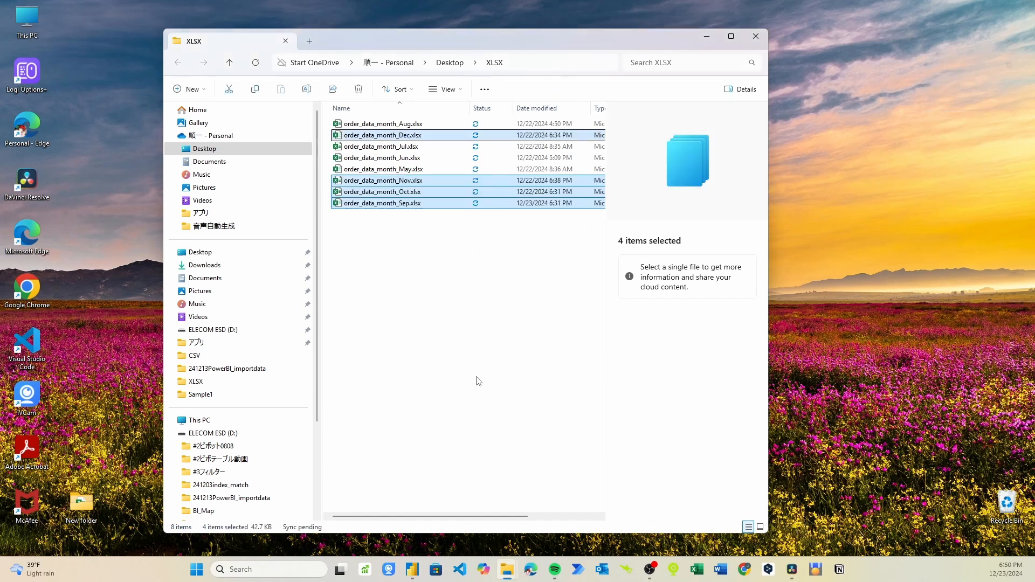
pyautogui.click(755, 36)
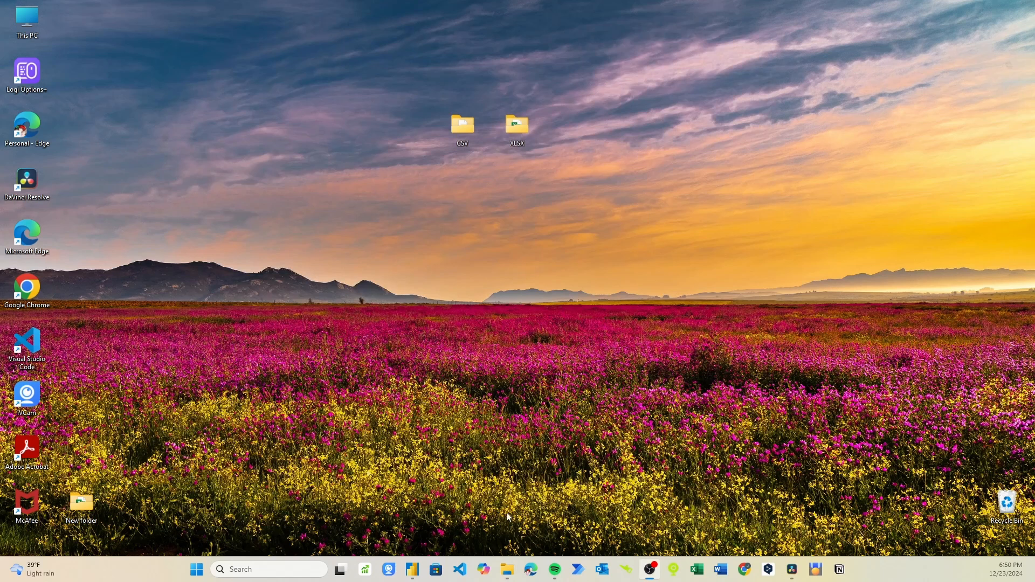
pyautogui.click(416, 575)
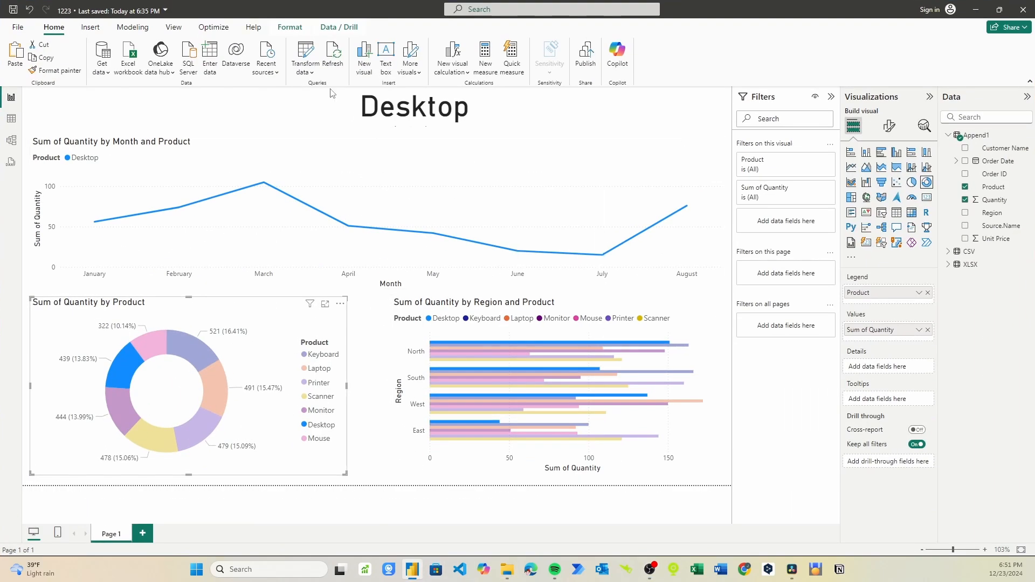
# - Refresh the report data, clear the donut chart selection, and cross-filter by its Scanner, Laptop and Printer slices in turn
pyautogui.click(336, 76)
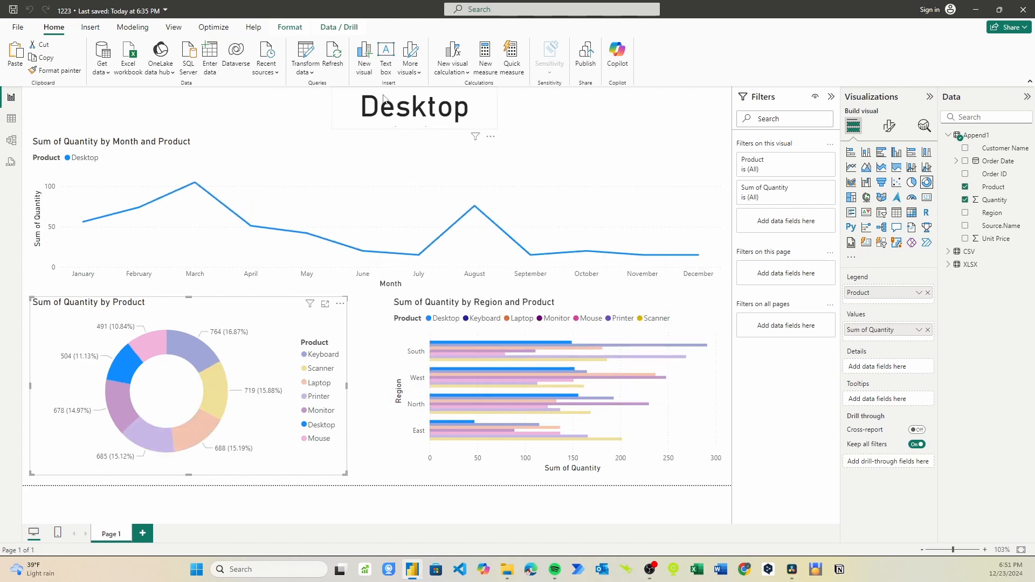
pyautogui.click(188, 372)
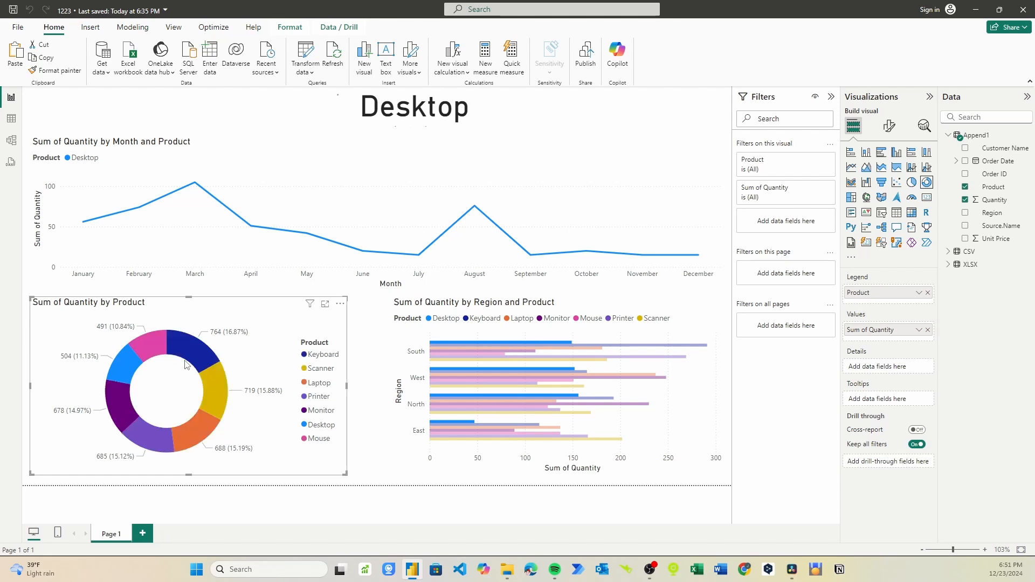
pyautogui.click(219, 408)
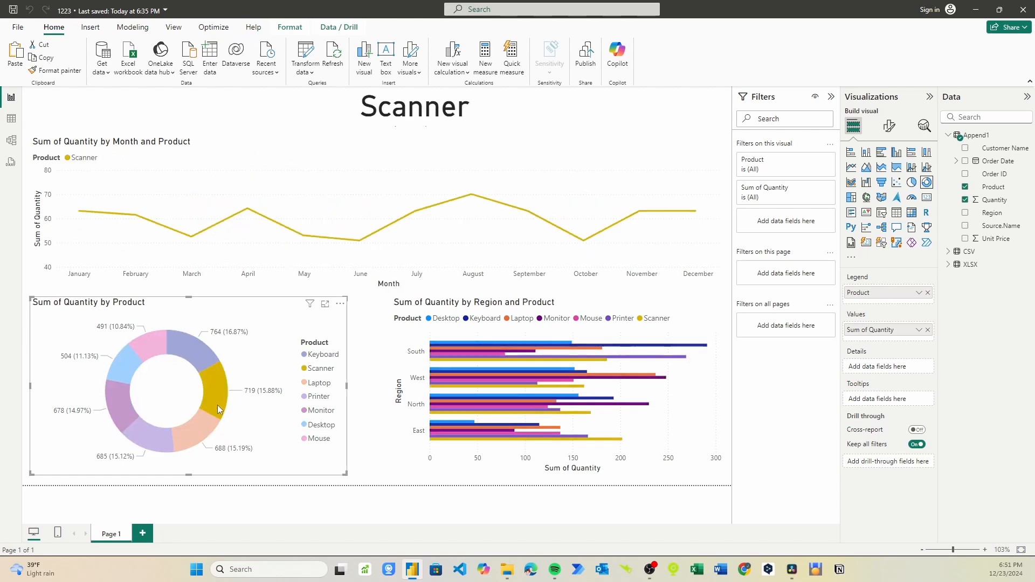
pyautogui.click(191, 441)
pyautogui.click(161, 448)
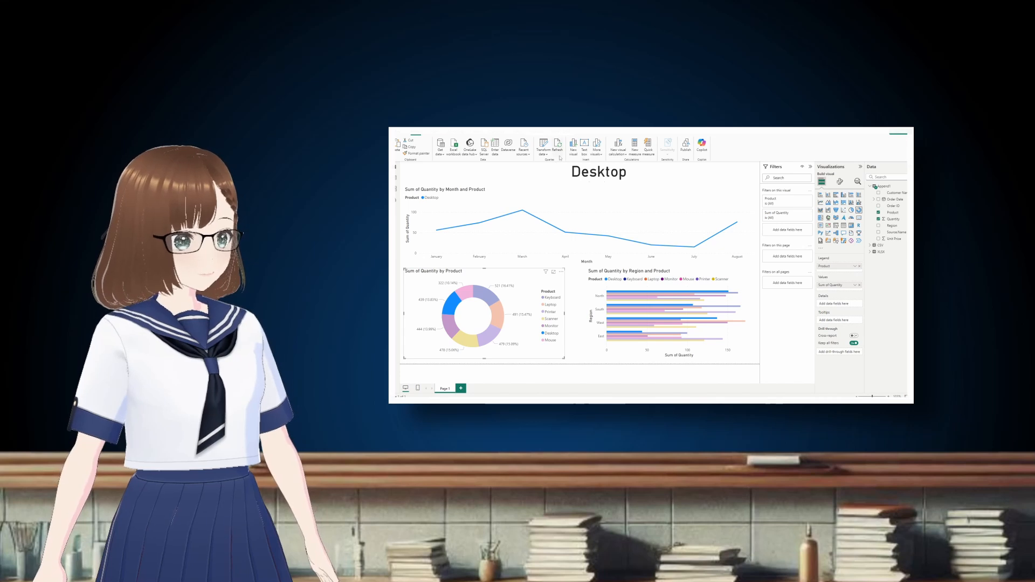
pyautogui.click(559, 155)
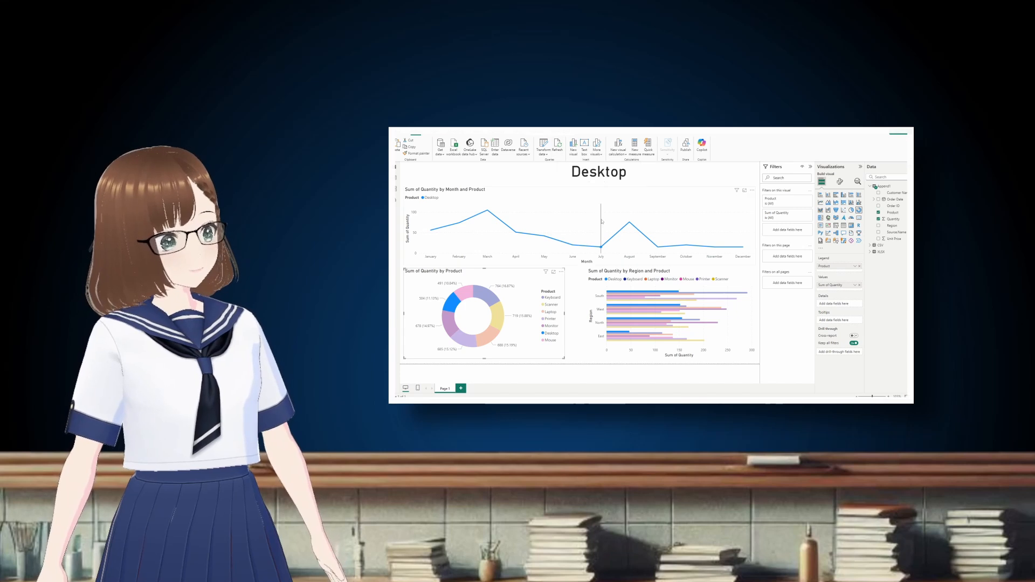
pyautogui.click(483, 304)
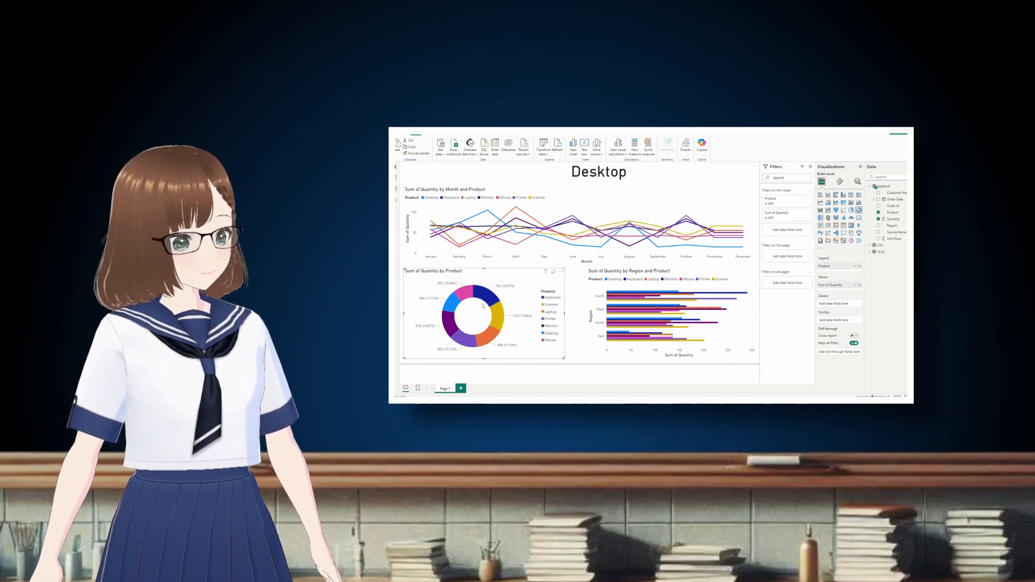
pyautogui.click(497, 317)
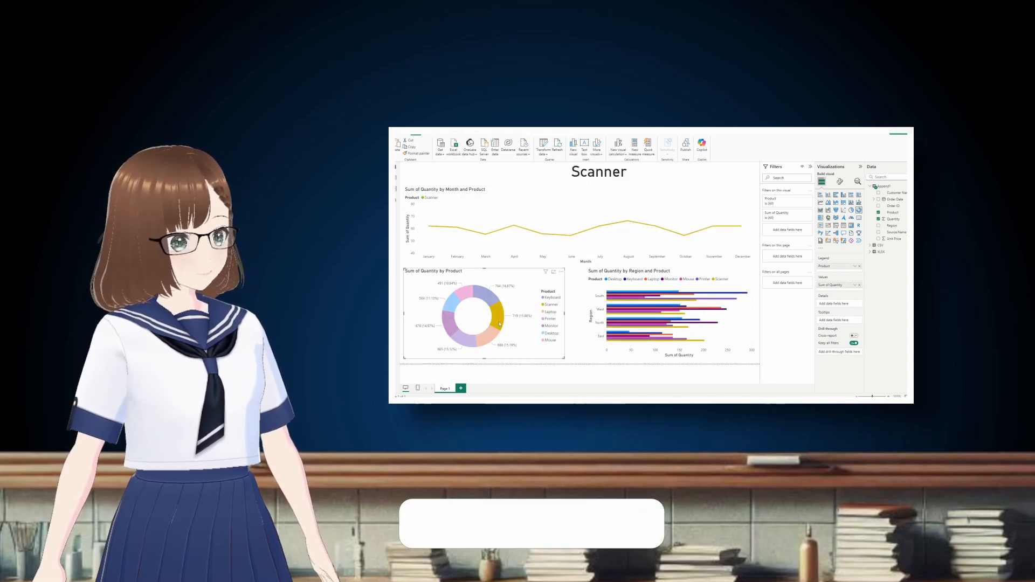
pyautogui.click(480, 342)
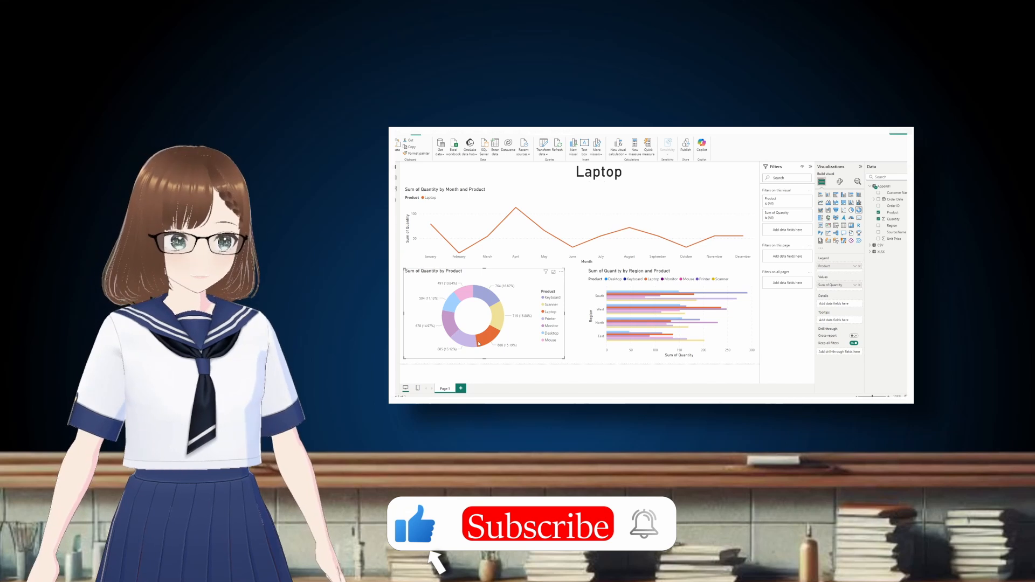
pyautogui.click(470, 344)
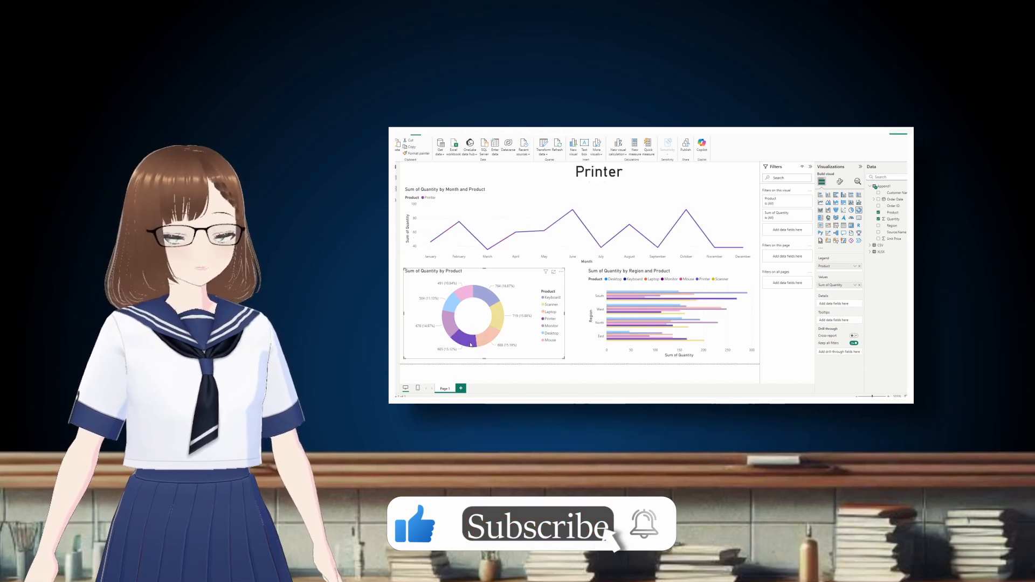